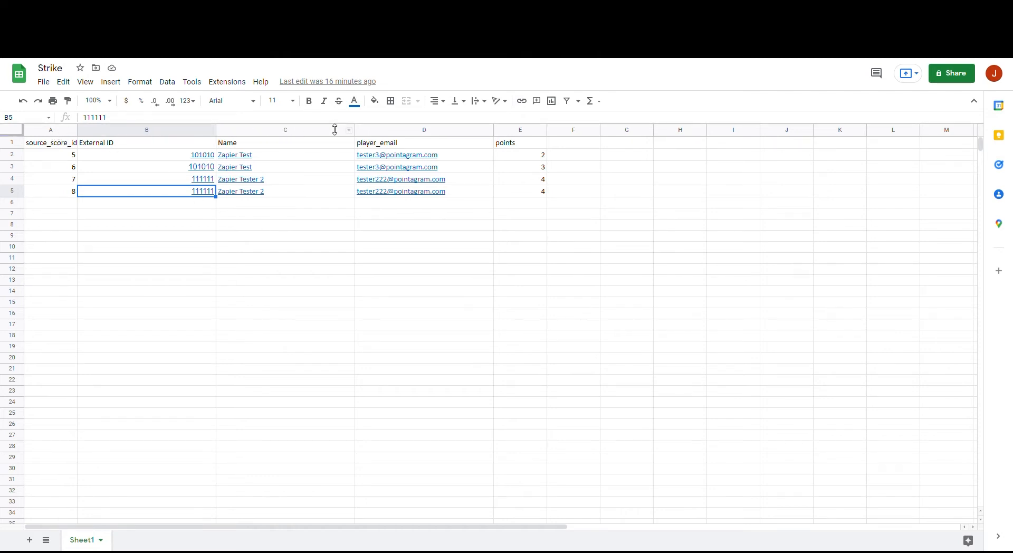
Review the Strike sheet's columns: source_score_id, the player identifiers External ID, Name and player_email, and points
left_click(48, 131)
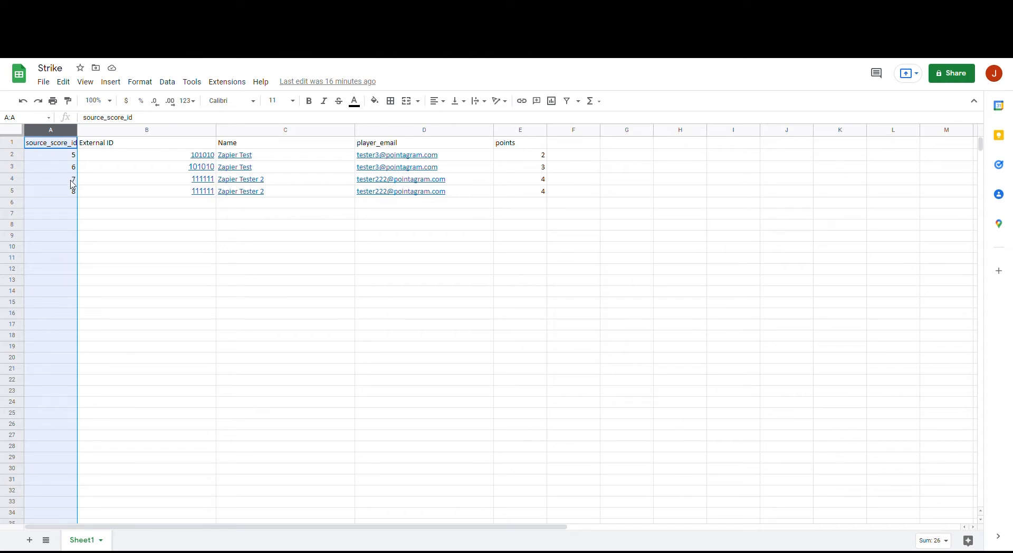
left_click(194, 130)
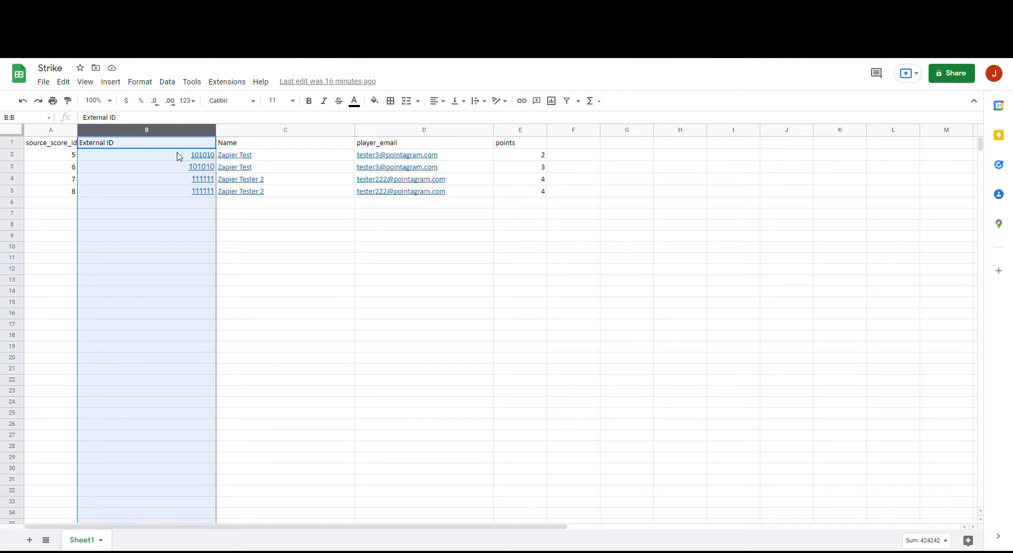
left_click(274, 131)
left_click(391, 132)
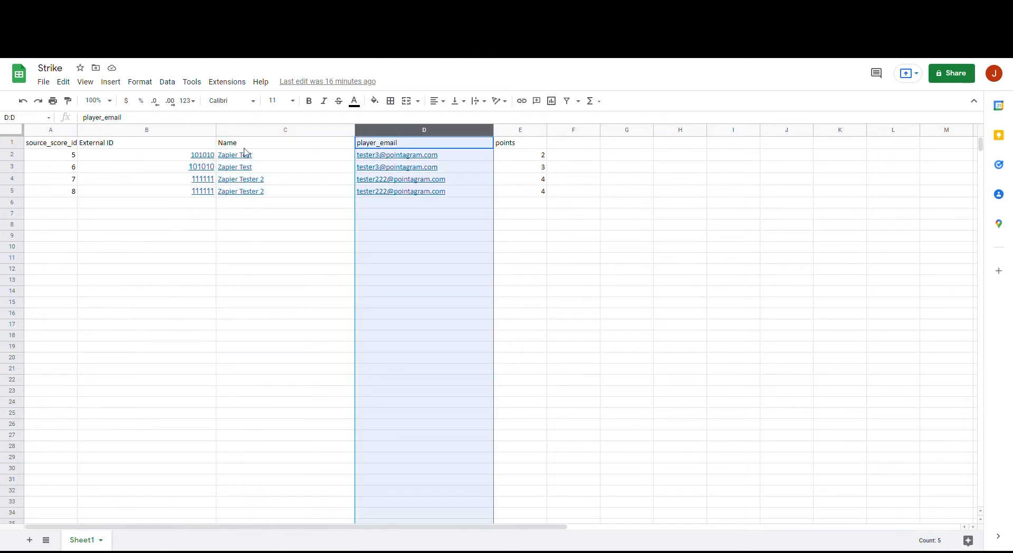
left_click_drag(148, 132, 411, 137)
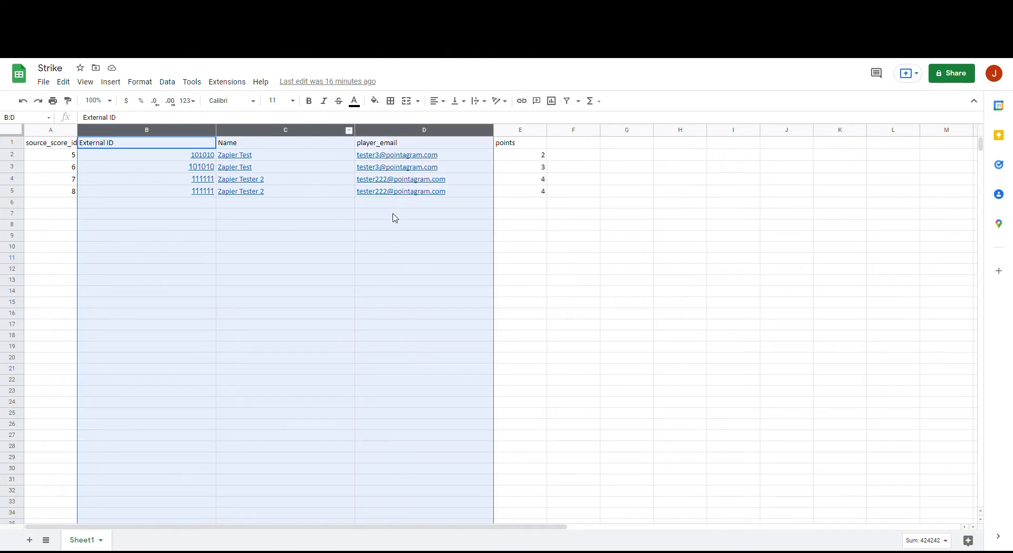
left_click(543, 132)
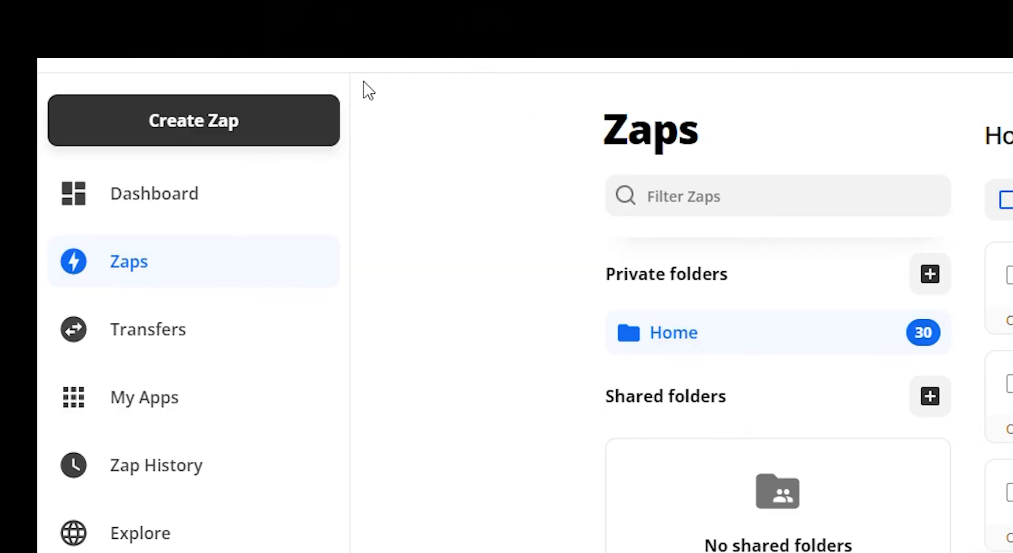
Switch to Zapier and create a Zap with the Google Sheets trigger event New or Updated Spreadsheet Row
left_click(242, 125)
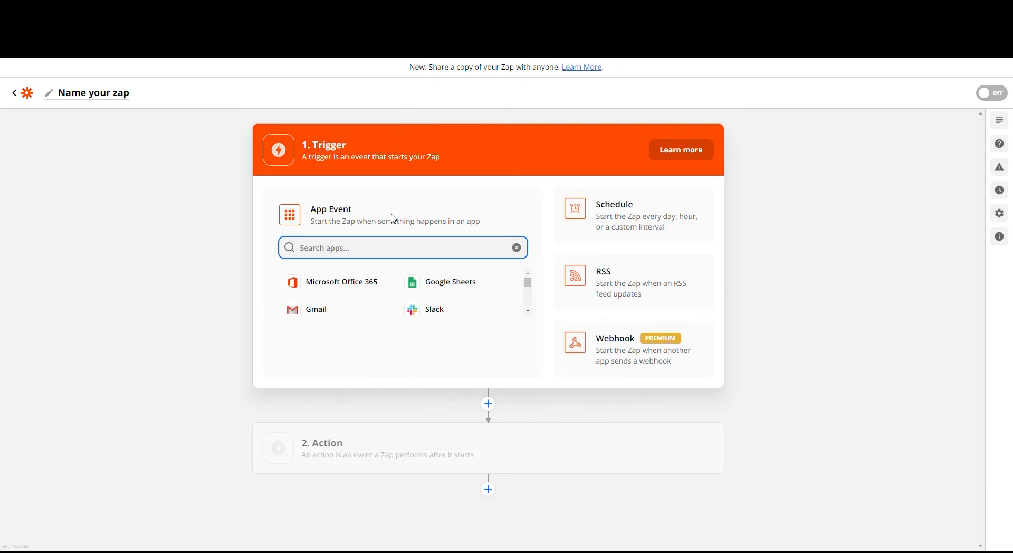
left_click(463, 291)
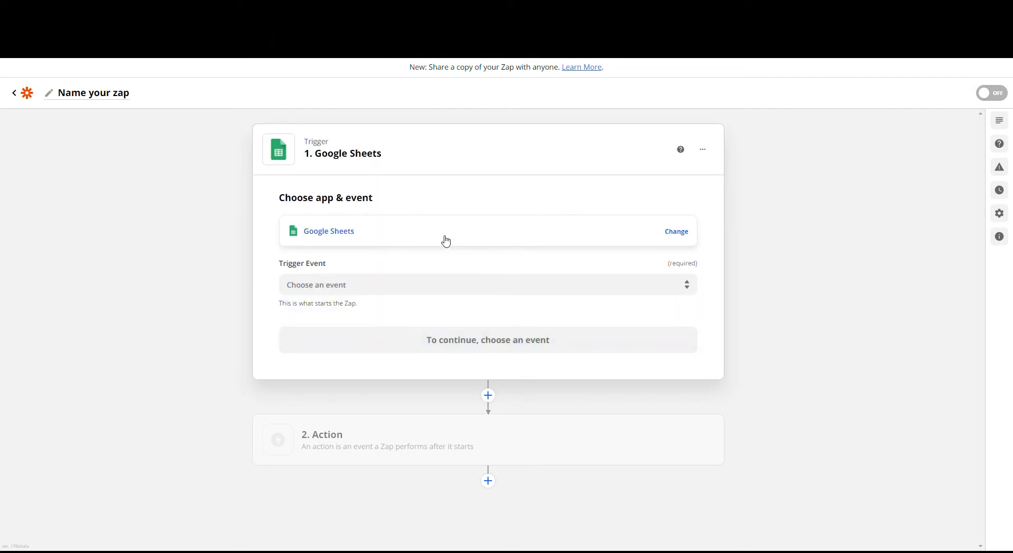
left_click(346, 286)
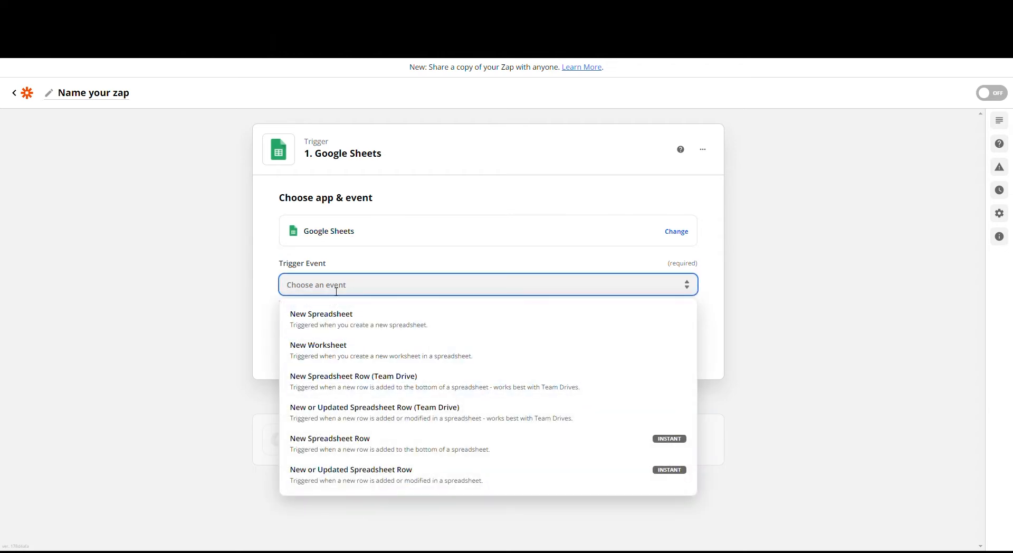
left_click(312, 479)
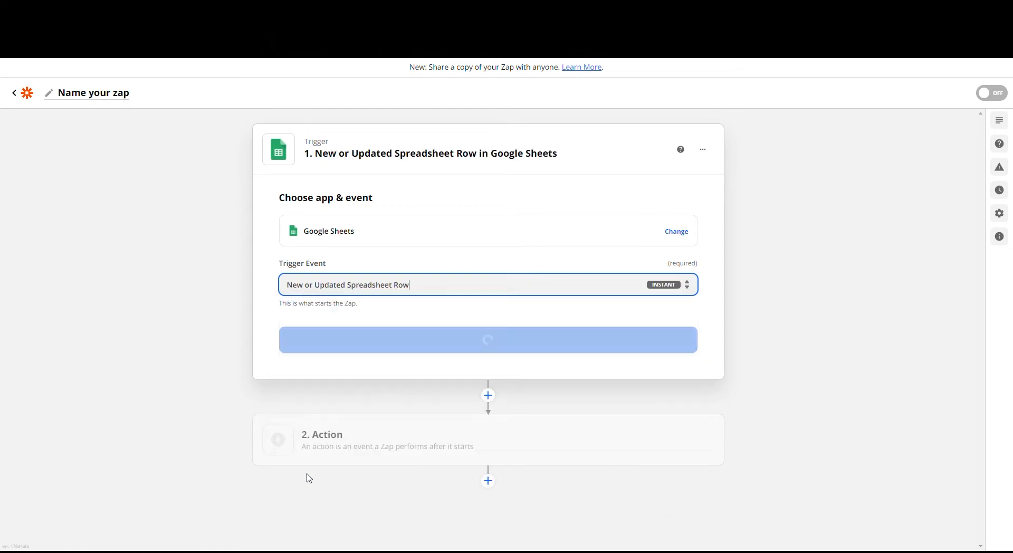
left_click(379, 348)
Choose the connected Google Sheets account for the trigger and continue to the trigger setup
left_click(346, 267)
left_click(303, 352)
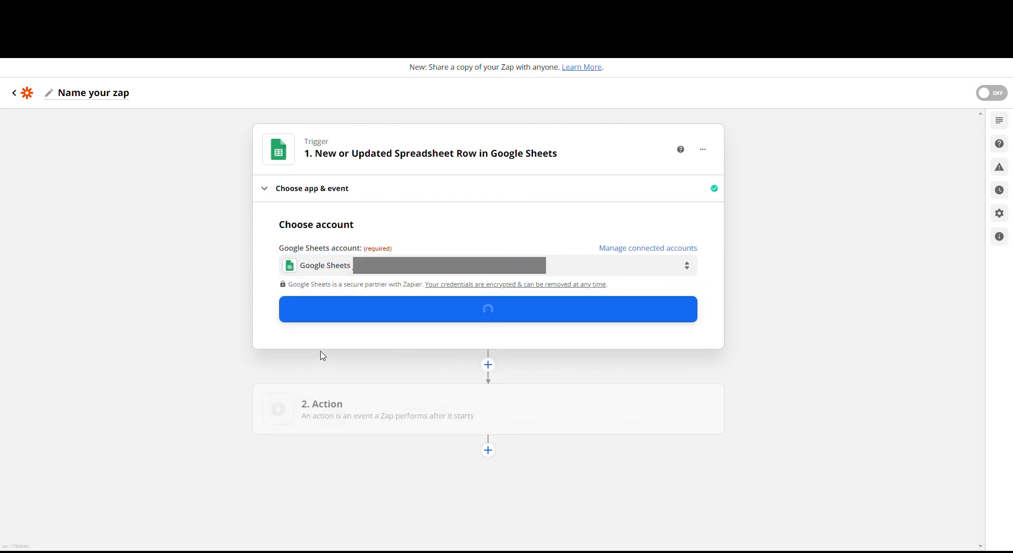
left_click(391, 318)
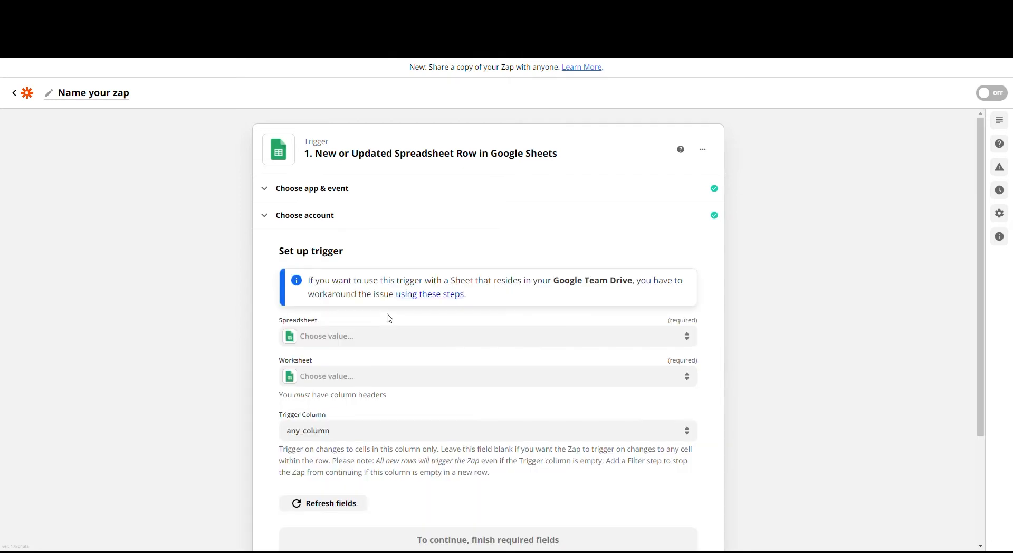
Set the trigger's spreadsheet to Strike and its worksheet to Sheet1, keeping any_column as the trigger column
left_click(324, 344)
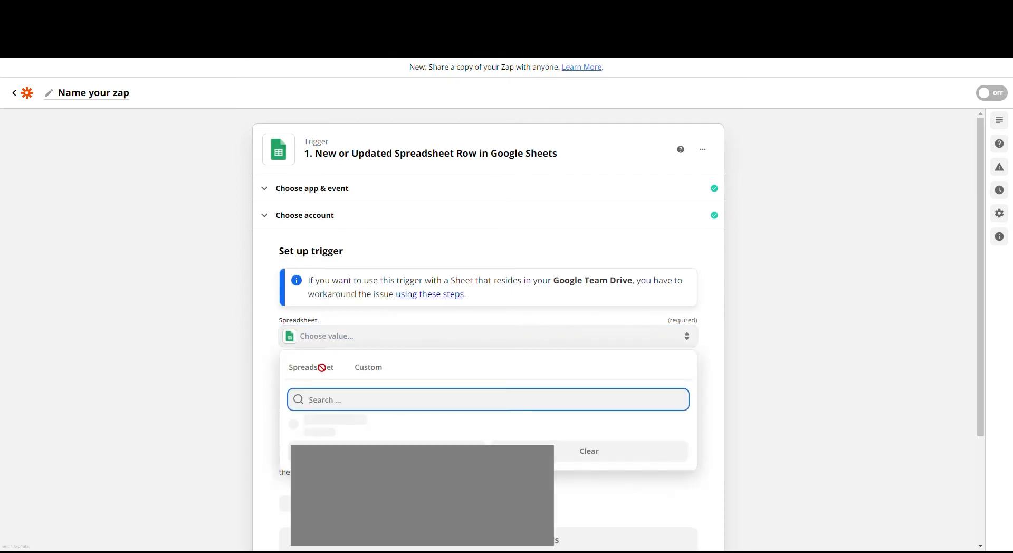
left_click(319, 429)
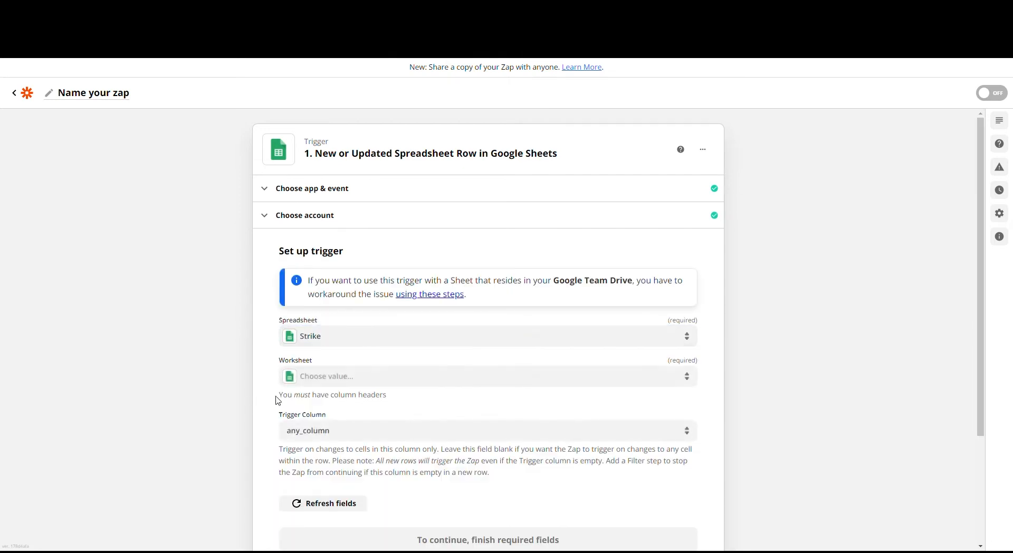
left_click(336, 379)
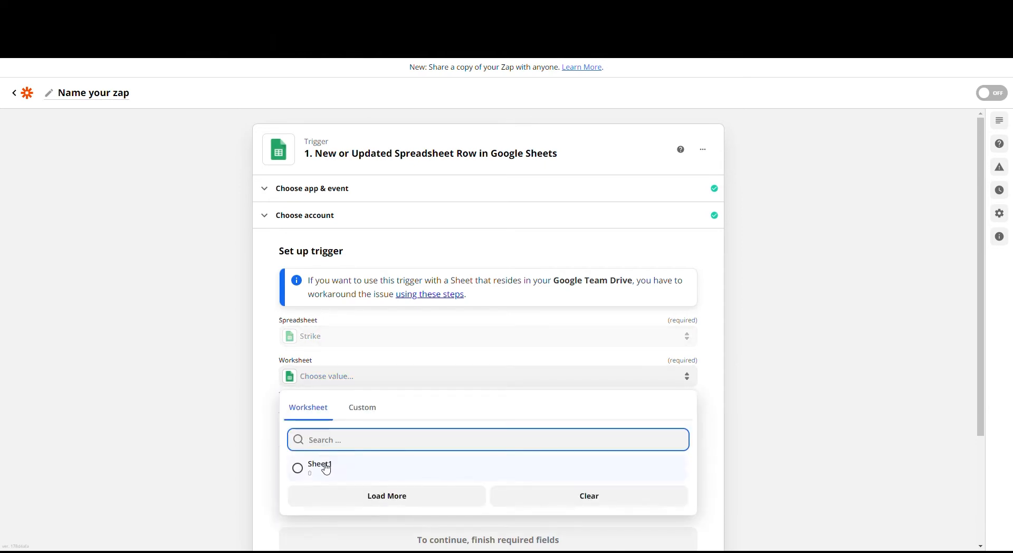
left_click(333, 467)
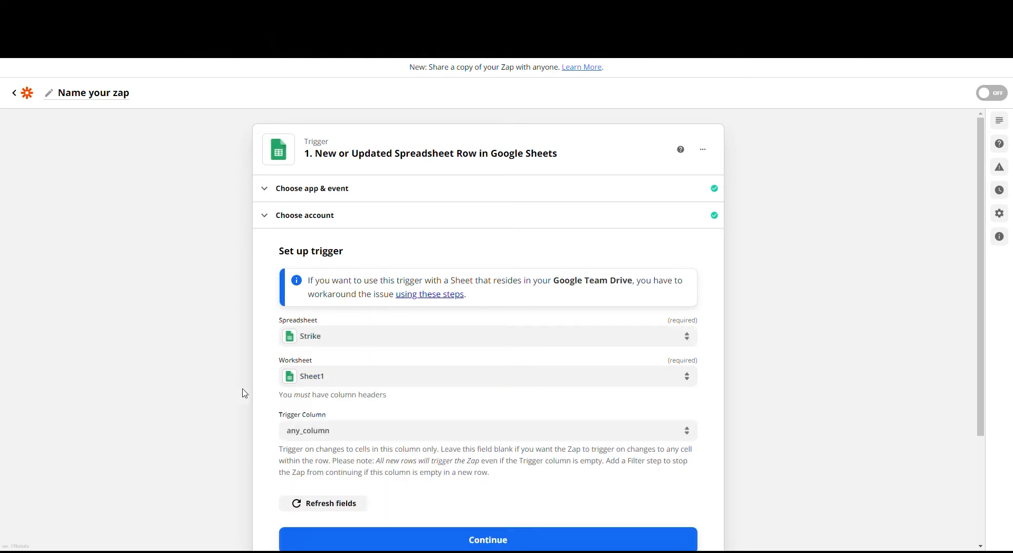
left_click(392, 534)
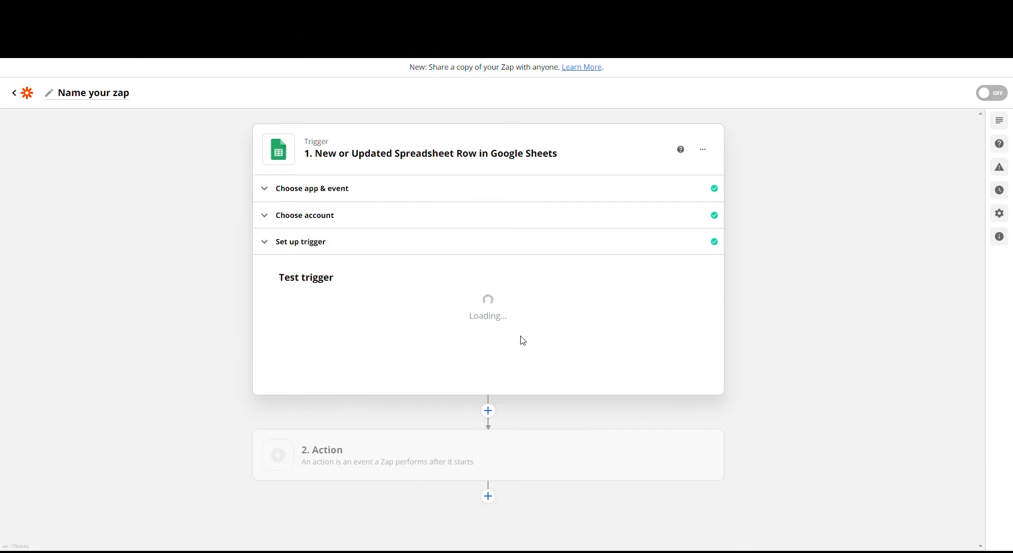
Test the Google Sheets trigger and continue with Spreadsheet Row C as the sample data
left_click(493, 446)
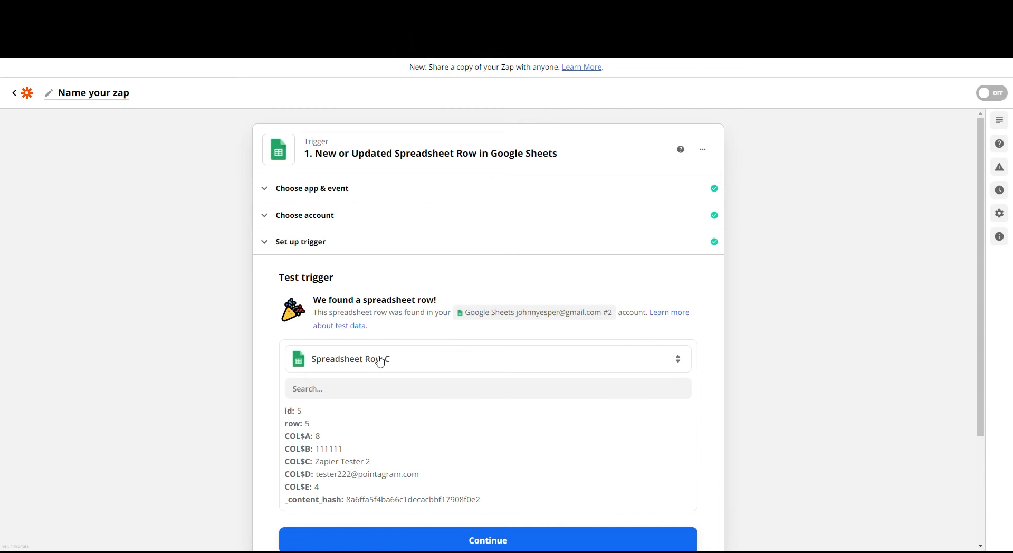
scroll(401, 373, "down", 3)
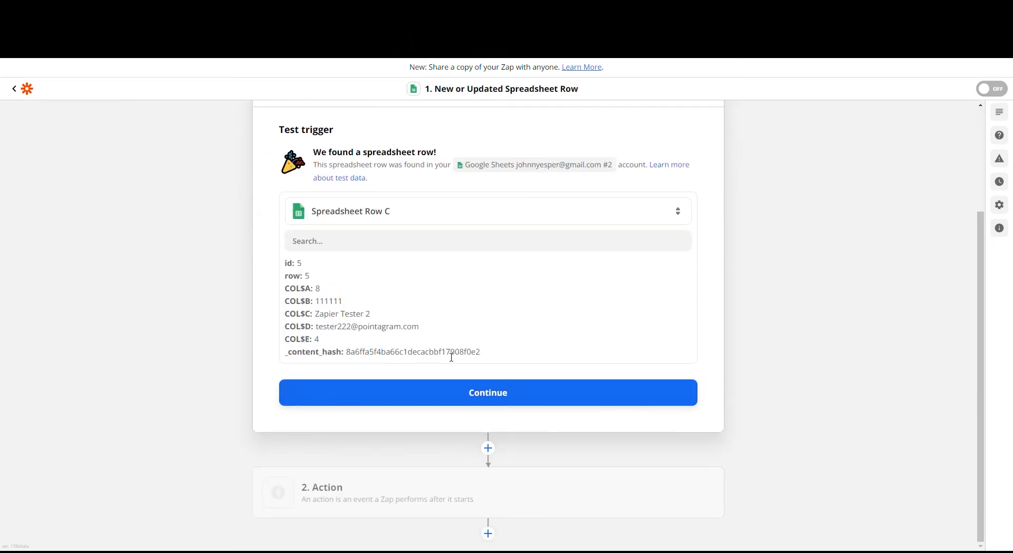
left_click(498, 386)
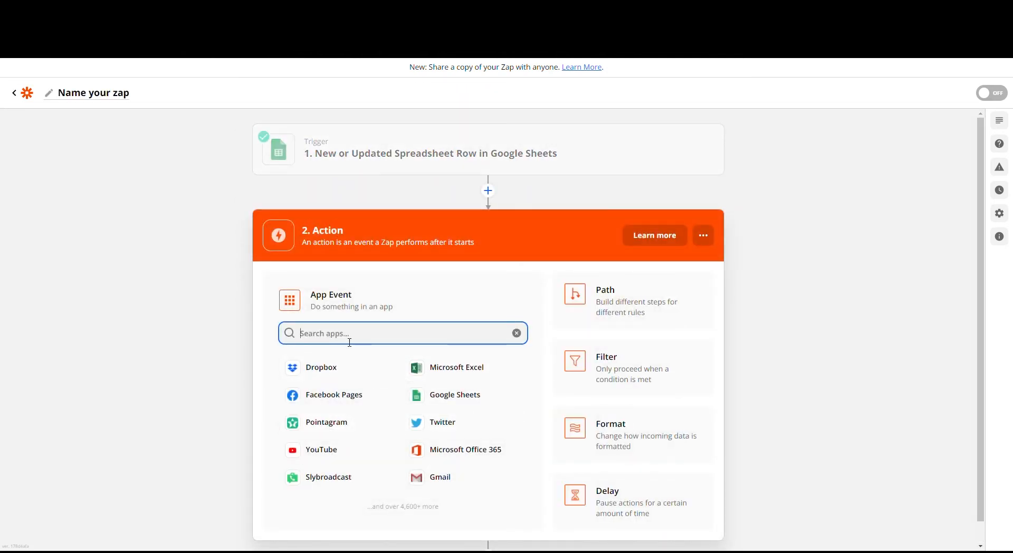
Add a Pointagram action that uses the Find Player event
left_click(327, 423)
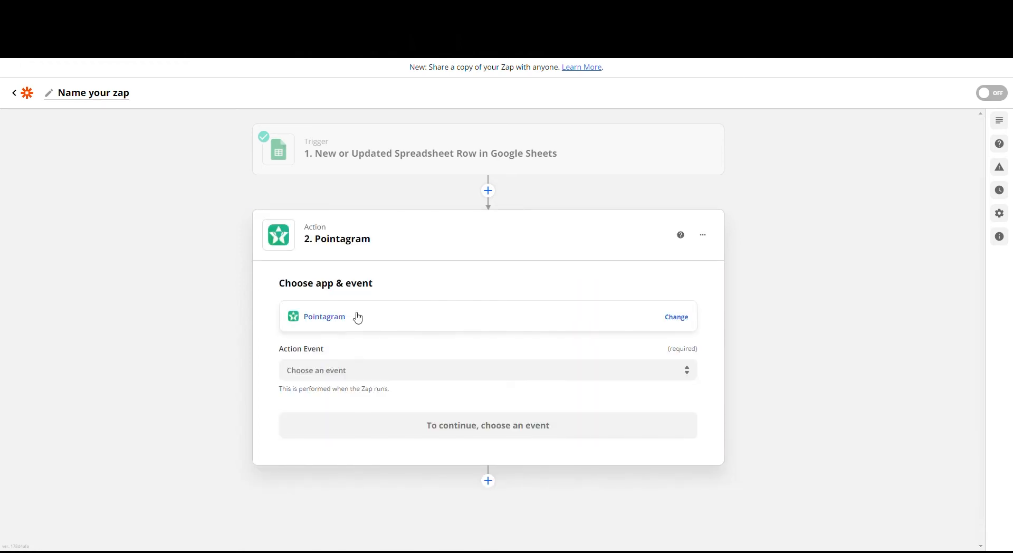
left_click(375, 369)
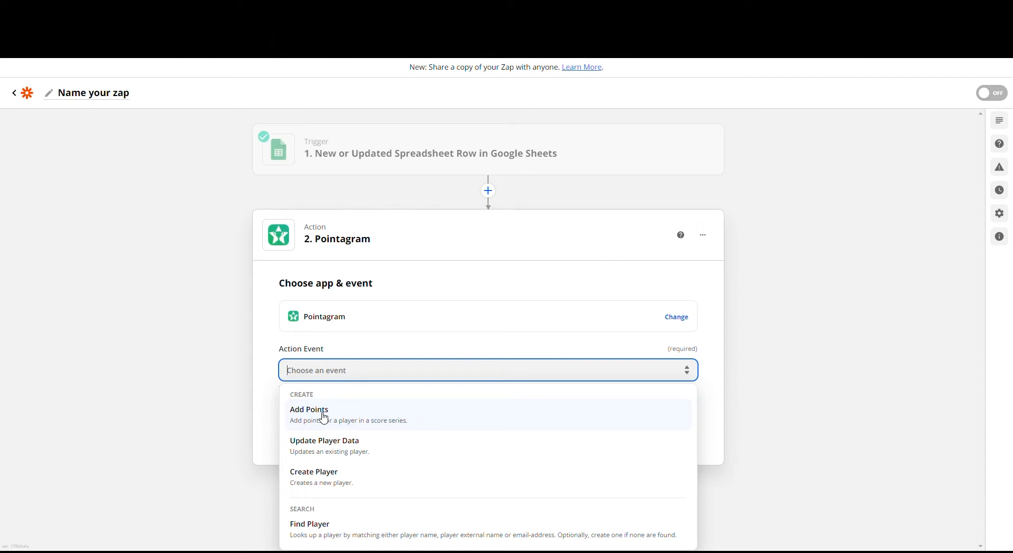
left_click(319, 537)
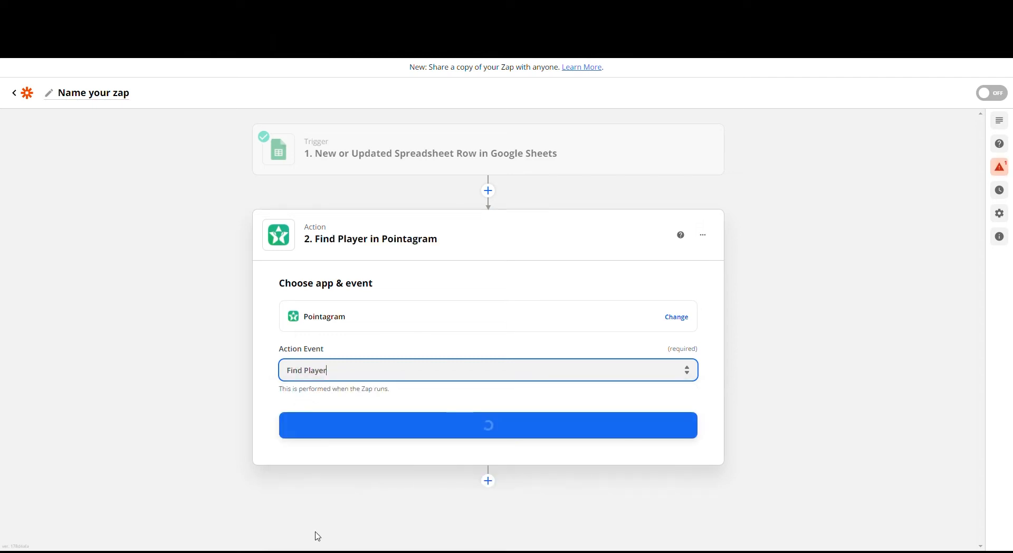
left_click(337, 433)
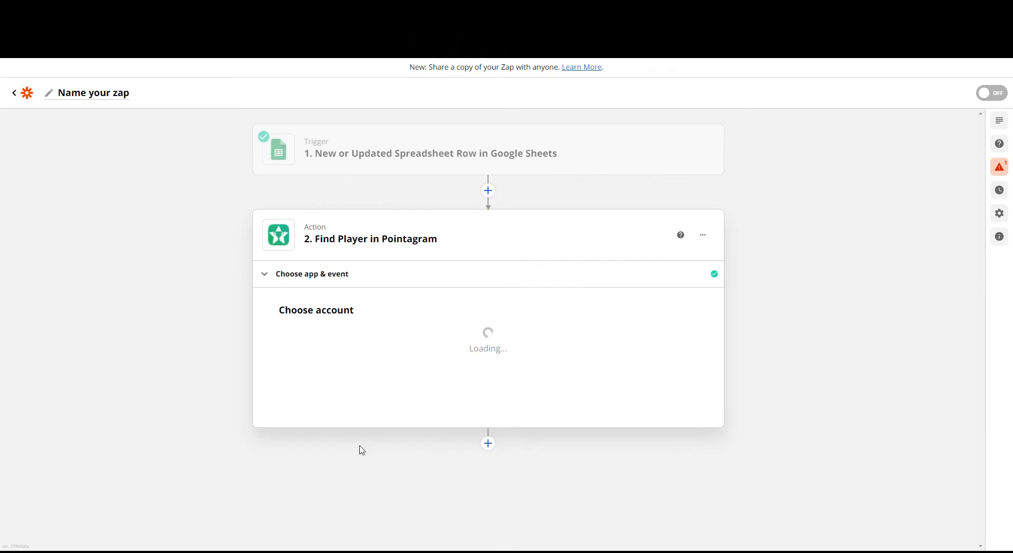
Connect the Find Player action to the Pointagram ShowCase #5 account
left_click(324, 348)
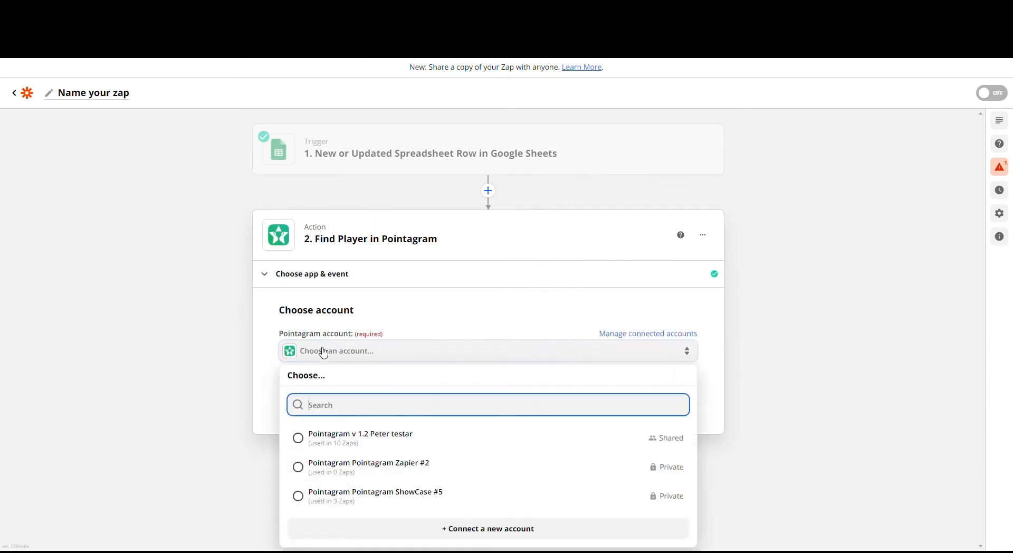
left_click(305, 503)
left_click(355, 402)
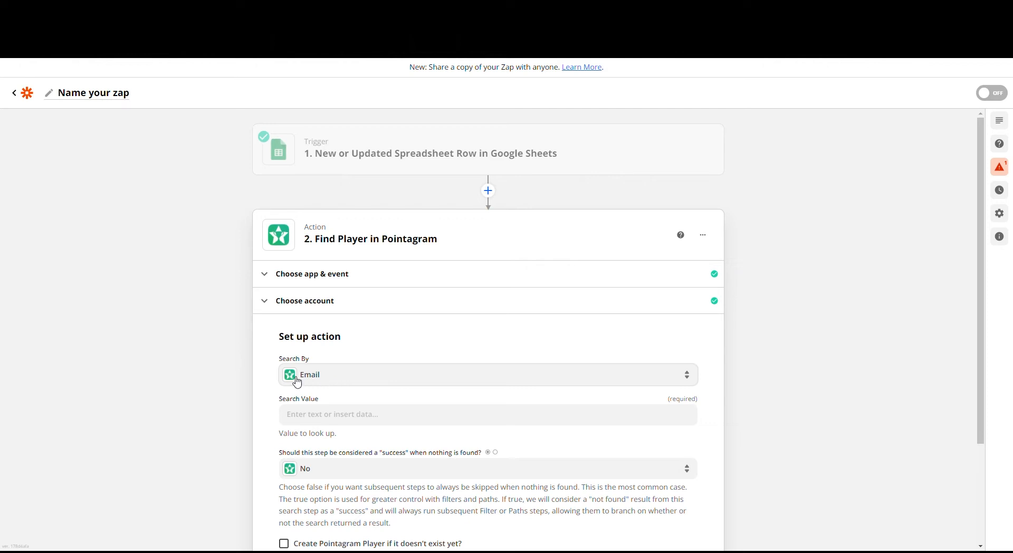
Keep Email as the player search criterion and use the trigger row's player_email as the search value
left_click(356, 383)
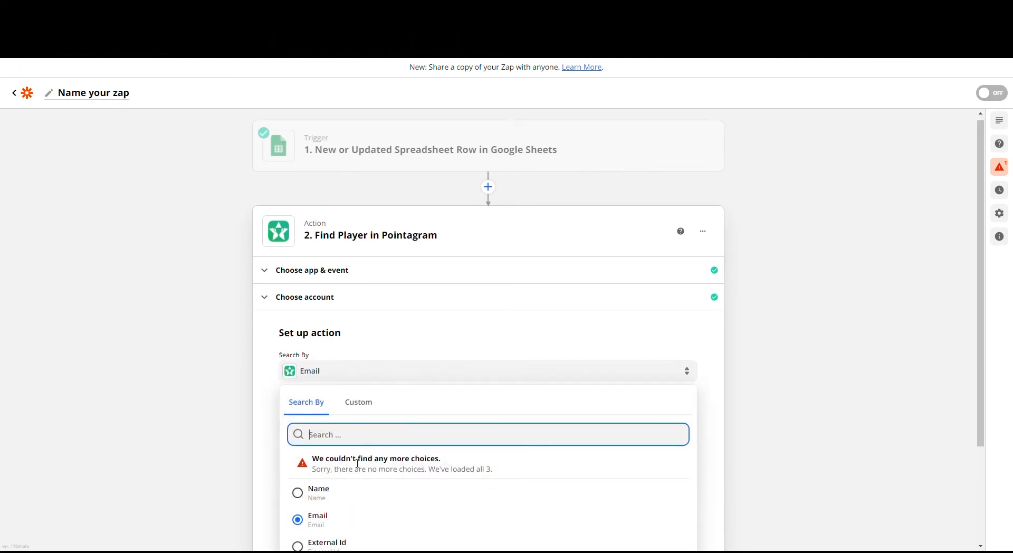
scroll(338, 398, "down", 2)
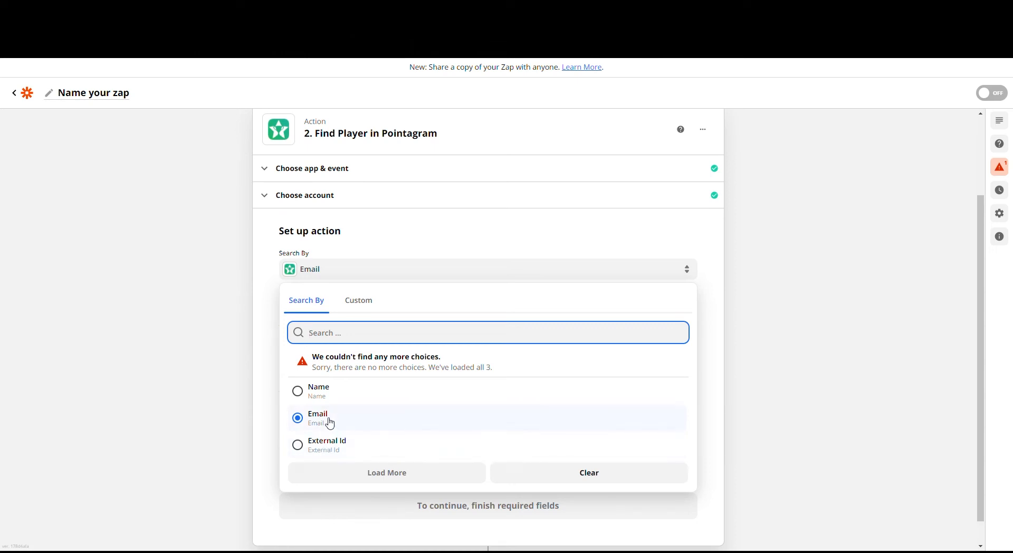
left_click(273, 397)
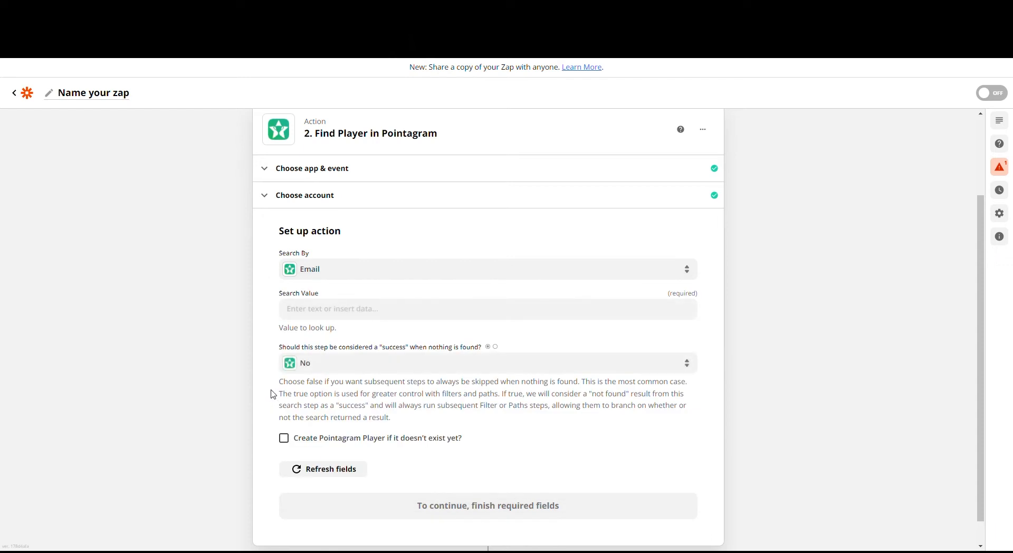
left_click(334, 312)
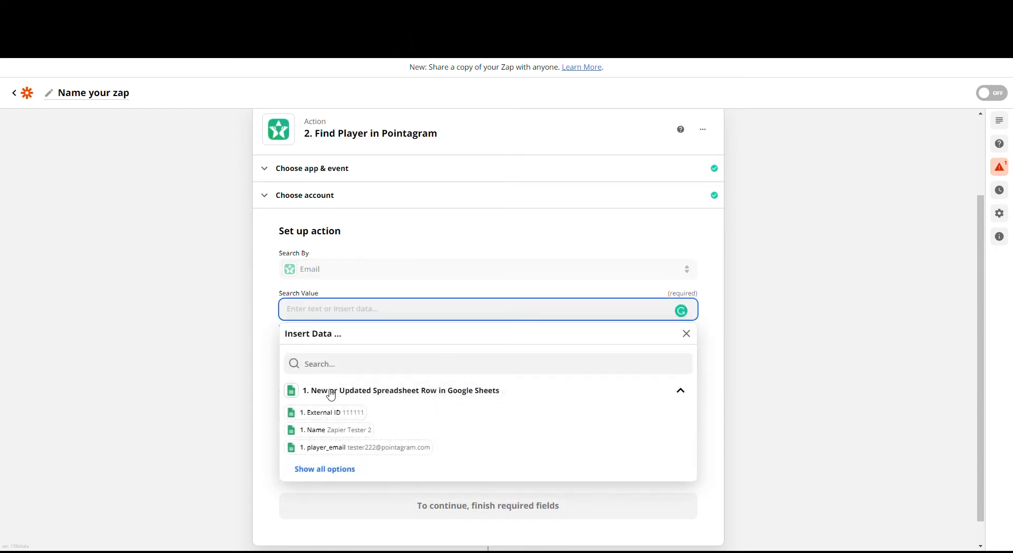
left_click(332, 453)
left_click(238, 443)
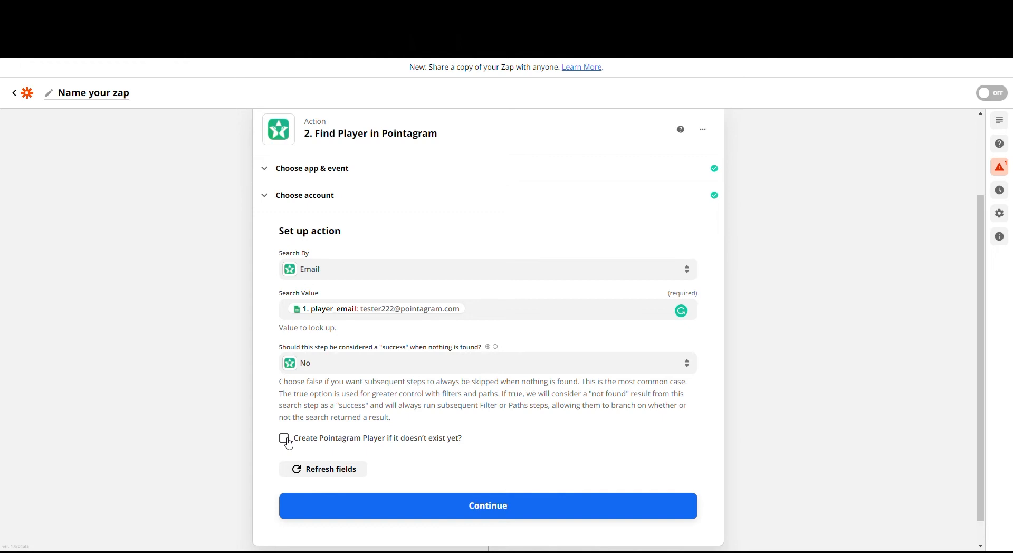
Enable creating the Pointagram player if it doesn't exist yet and map Player Name to the sheet's Name field
left_click(285, 439)
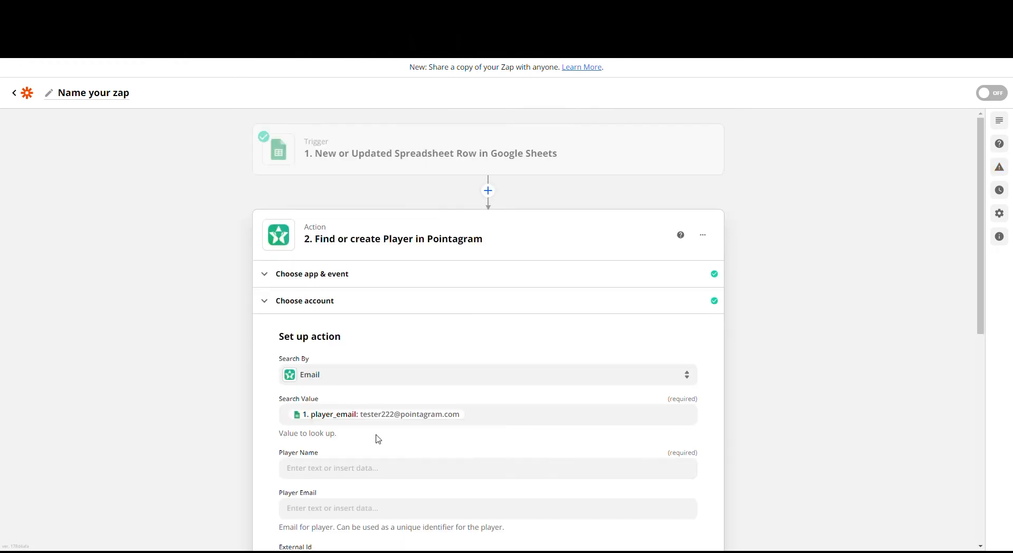
scroll(378, 439, "down", 3)
left_click(315, 308)
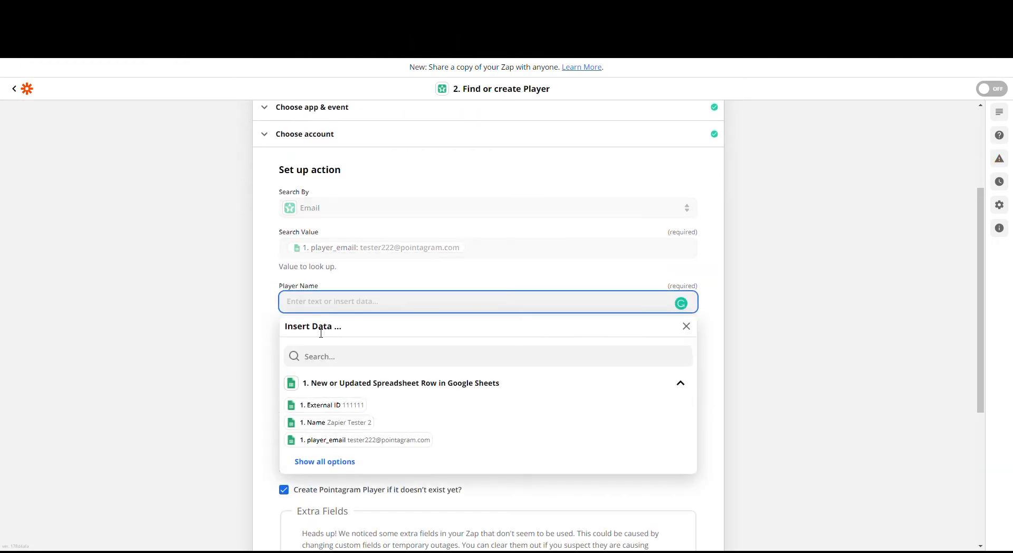
left_click(326, 428)
left_click(263, 346)
Map Player Email to the trigger row's player_email field and External Id to its External ID field
left_click(334, 346)
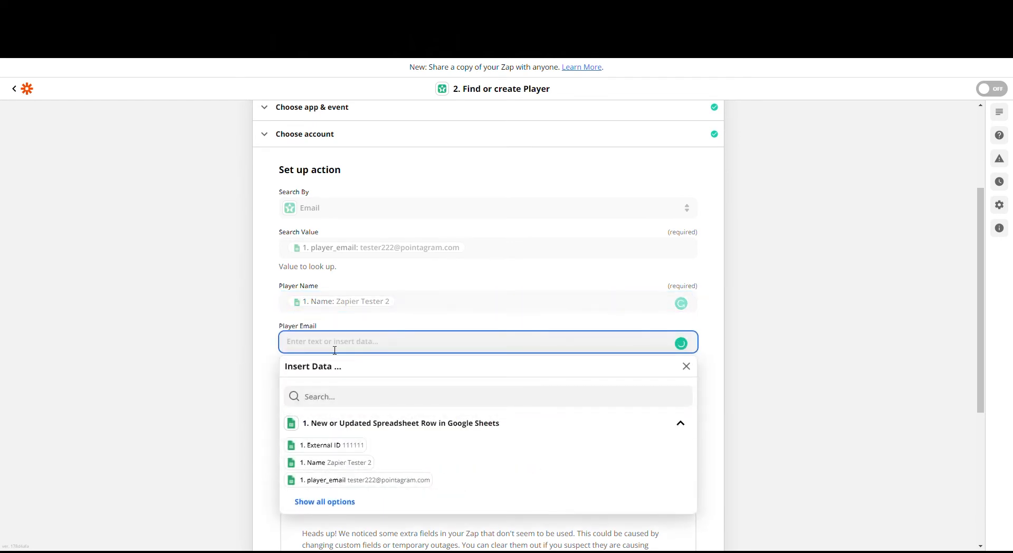
left_click(322, 480)
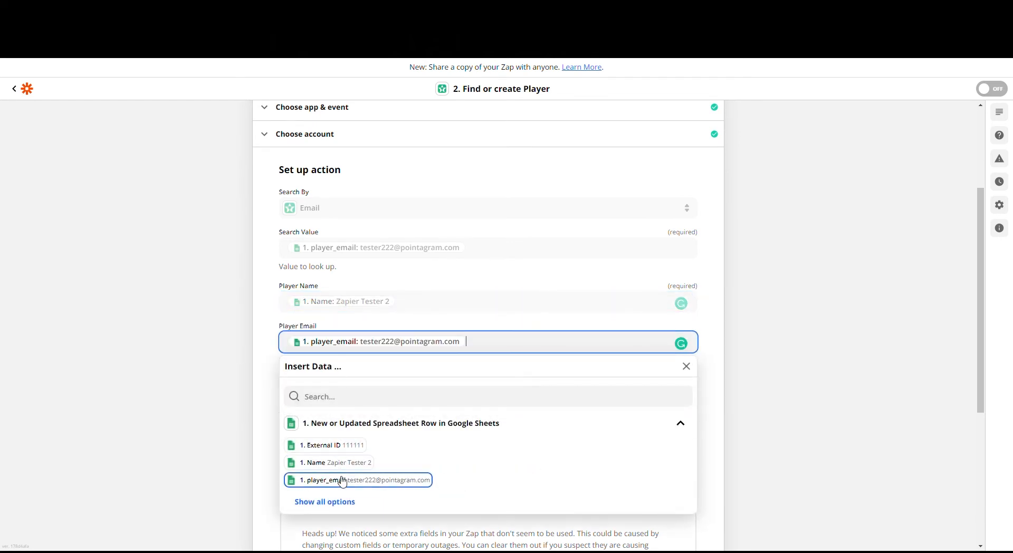
left_click(274, 360)
left_click(340, 397)
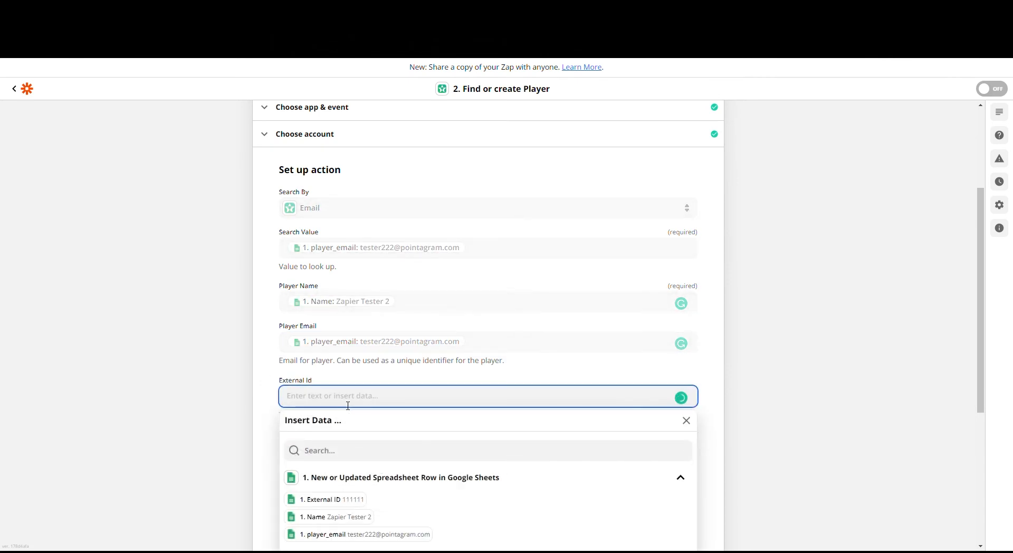
left_click(361, 501)
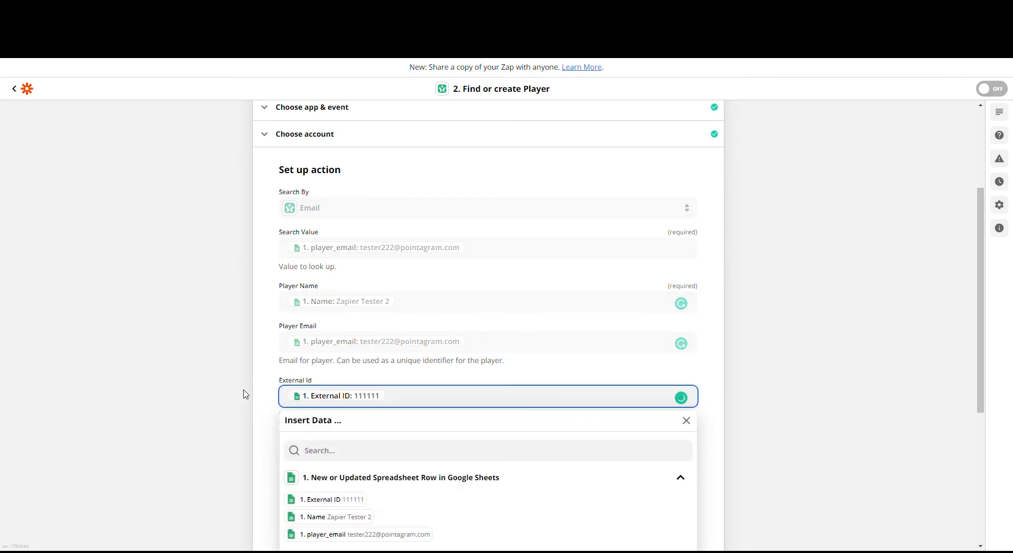
left_click(260, 384)
Leave Send Invite at No, finish the Find or create Player setup, and test the action
scroll(262, 390, "down", 1)
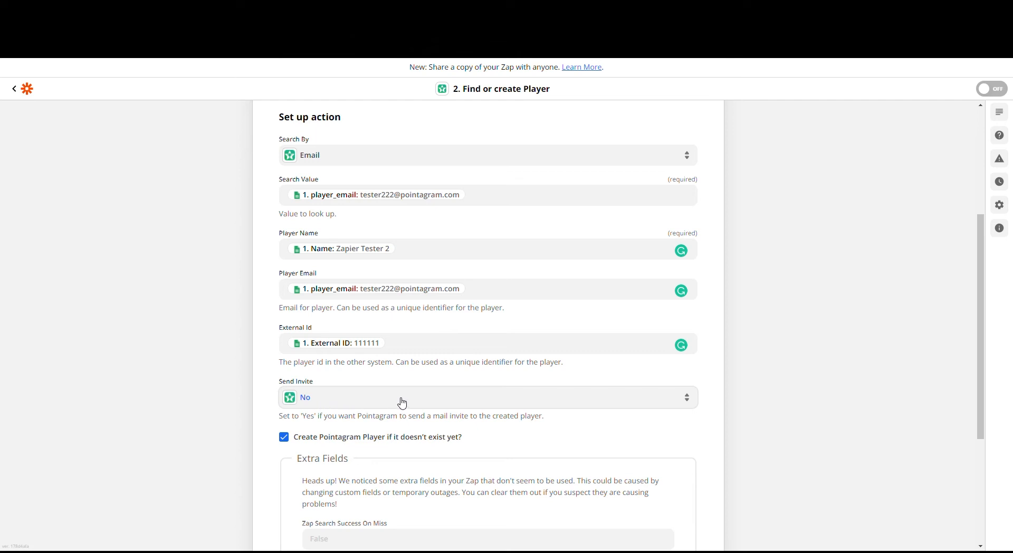
scroll(402, 404, "down", 3)
scroll(400, 396, "down", 1)
left_click(470, 481)
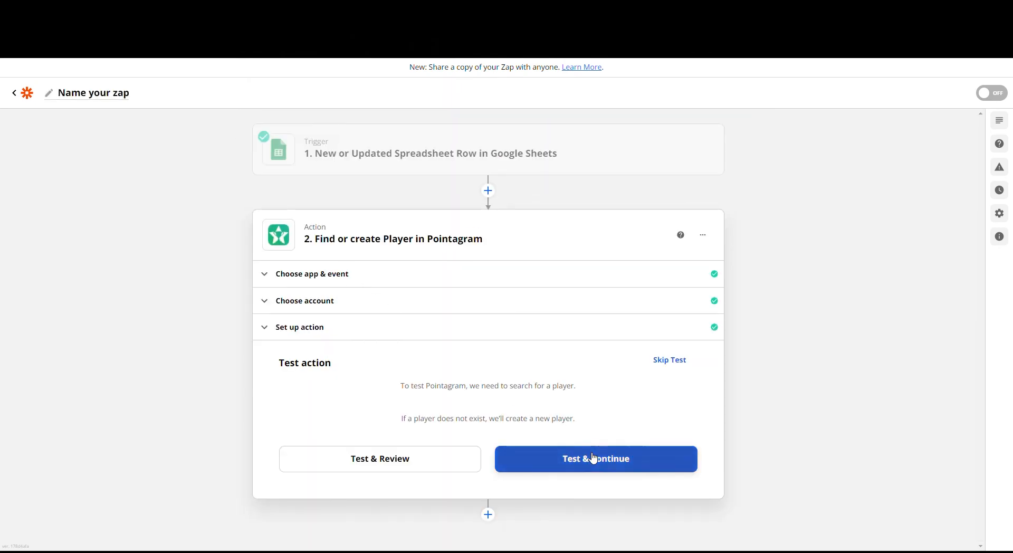
left_click(595, 461)
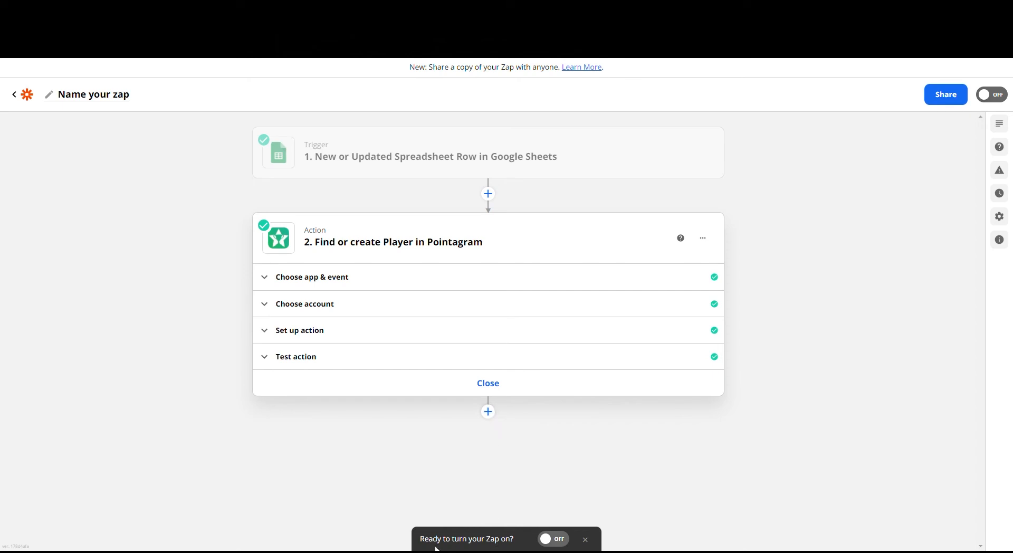
Add a third step to the Zap, a Pointagram action that uses the Add Points event
left_click(490, 413)
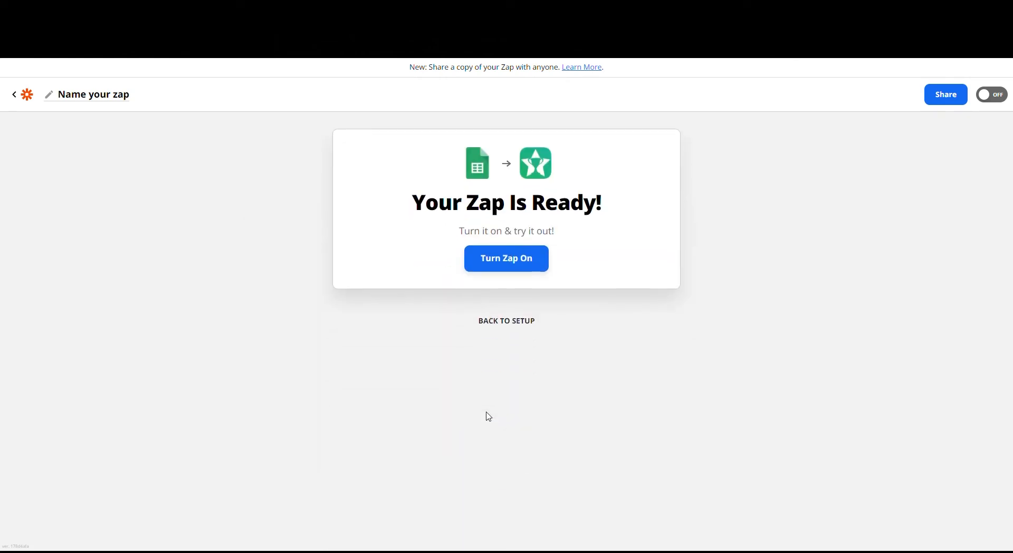
left_click(504, 322)
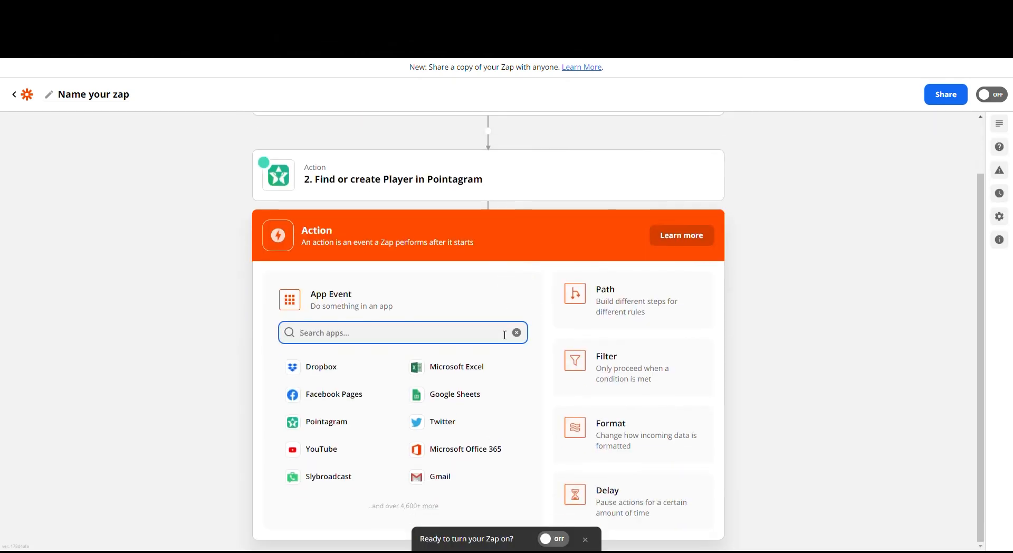
left_click(335, 425)
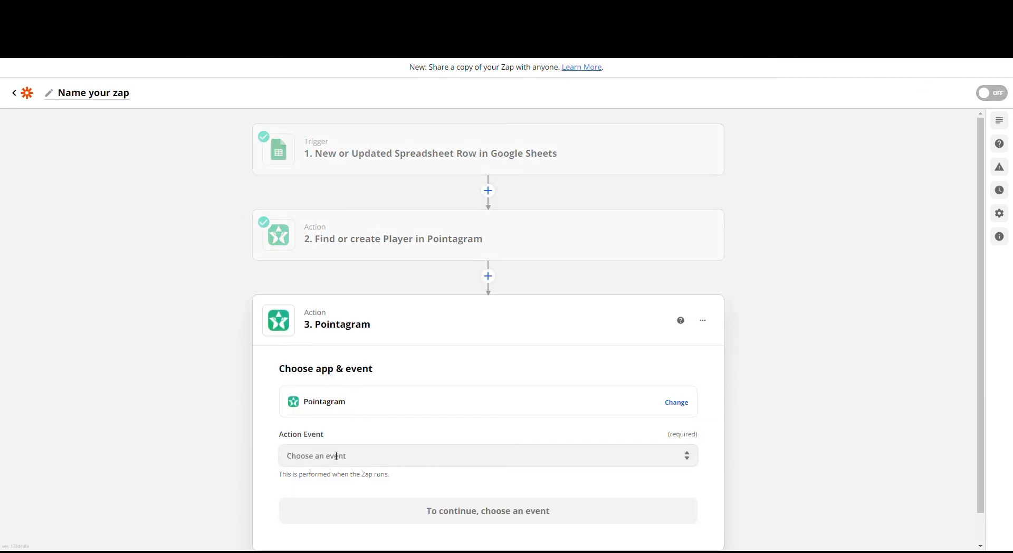
left_click(337, 457)
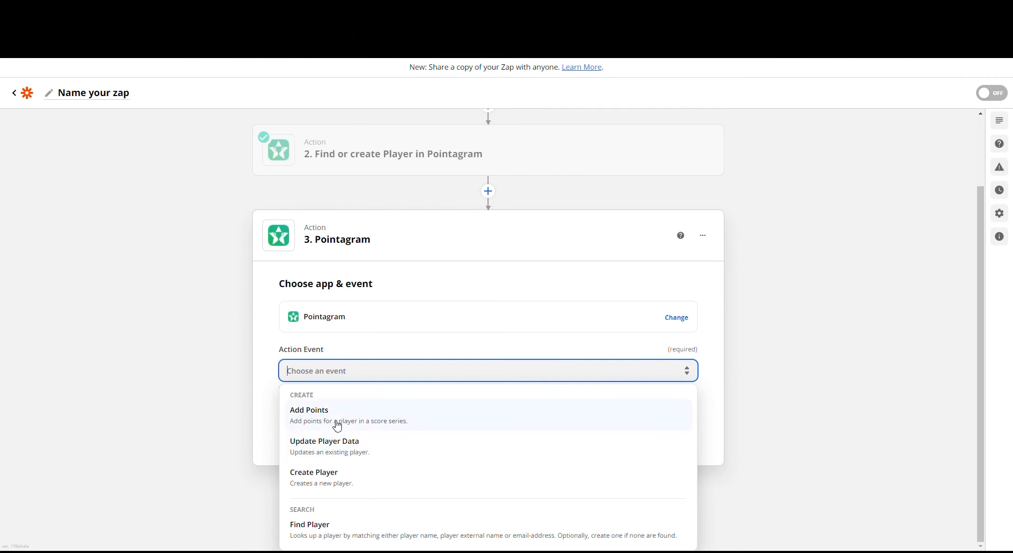
left_click(340, 420)
left_click(369, 475)
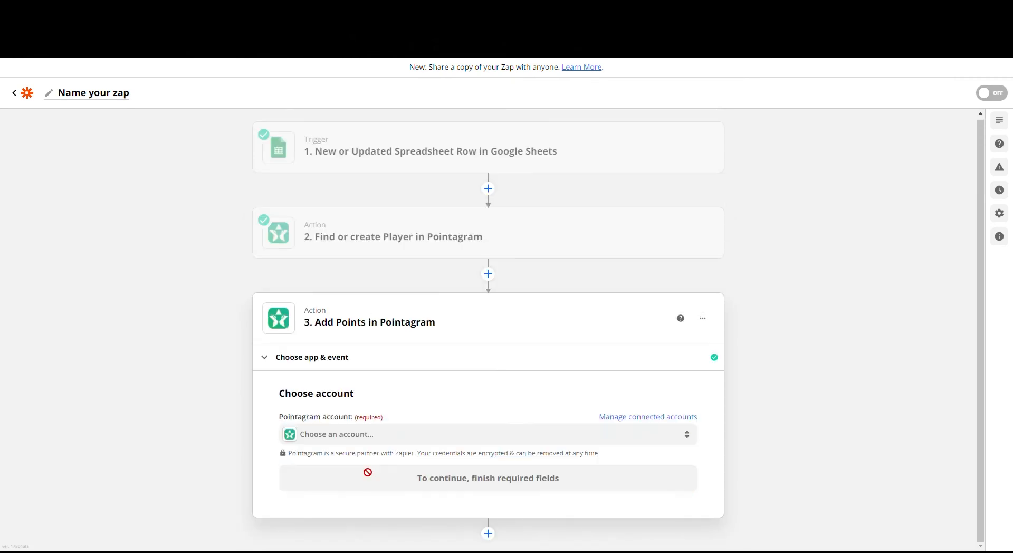
Connect the Add Points action to the Pointagram account and proceed to its setup
left_click(350, 435)
left_click(308, 505)
left_click(328, 488)
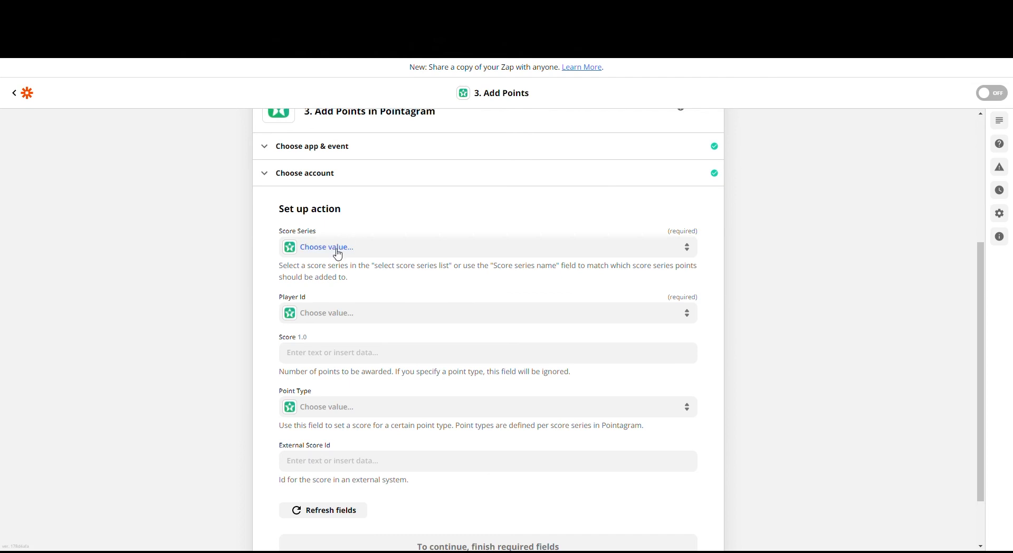
Set Score Series to Points and map Player Id to the Player id from the Find or create Player step
left_click(337, 252)
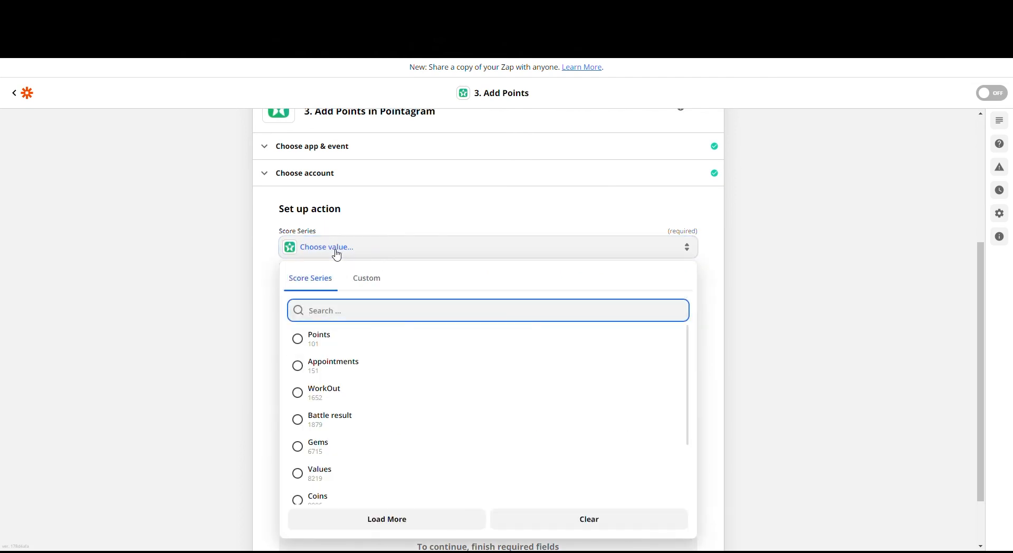
left_click(299, 342)
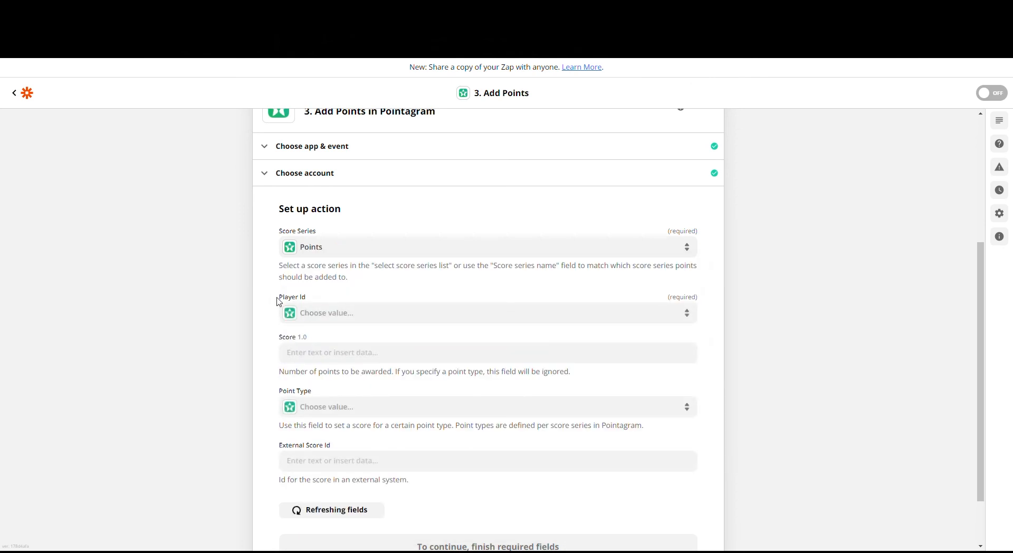
left_click(338, 316)
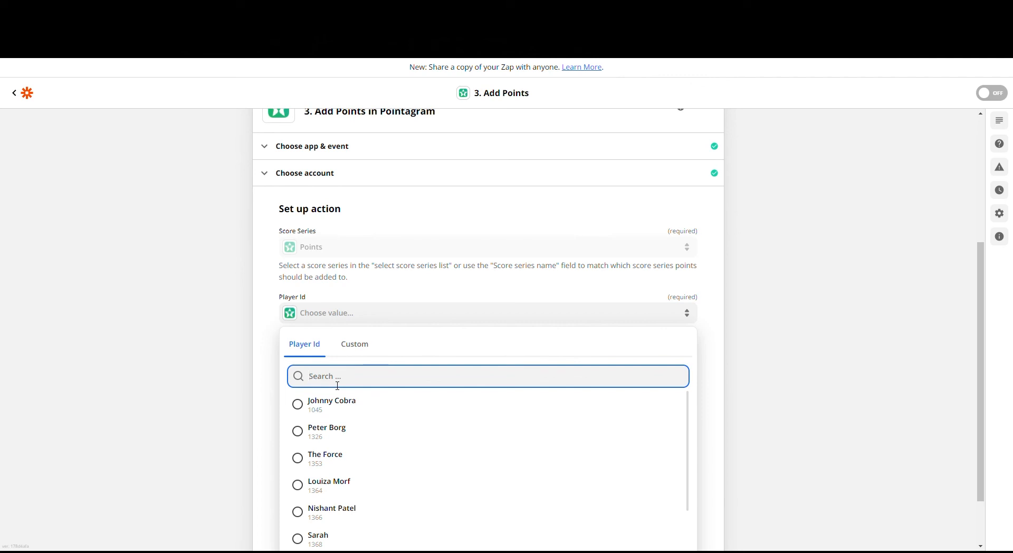
left_click(367, 350)
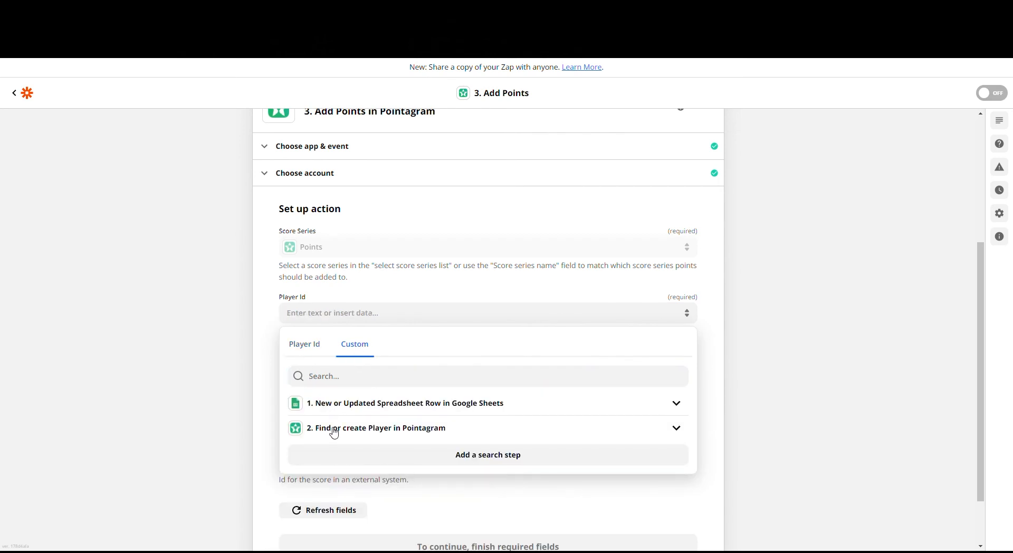
left_click(333, 431)
left_click(326, 451)
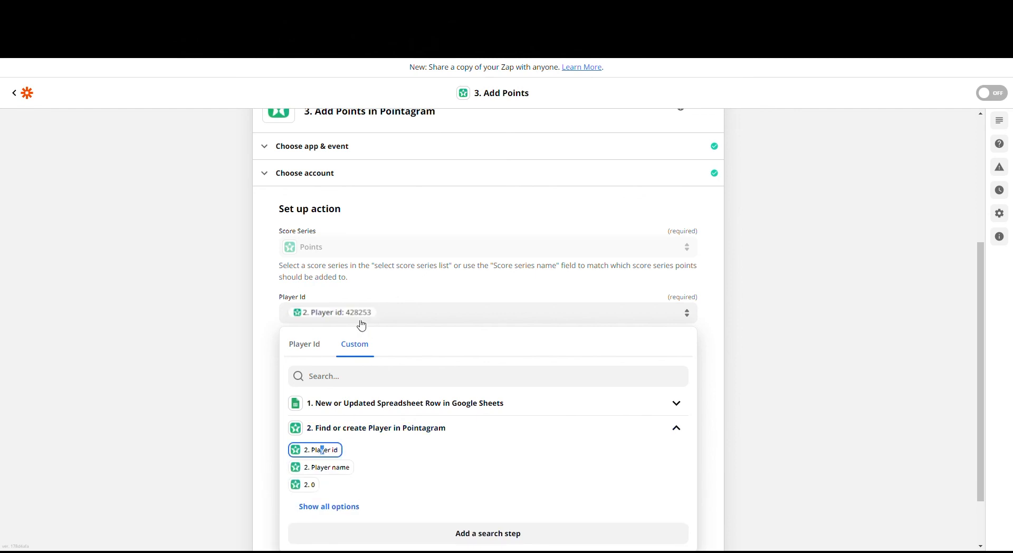
left_click(275, 331)
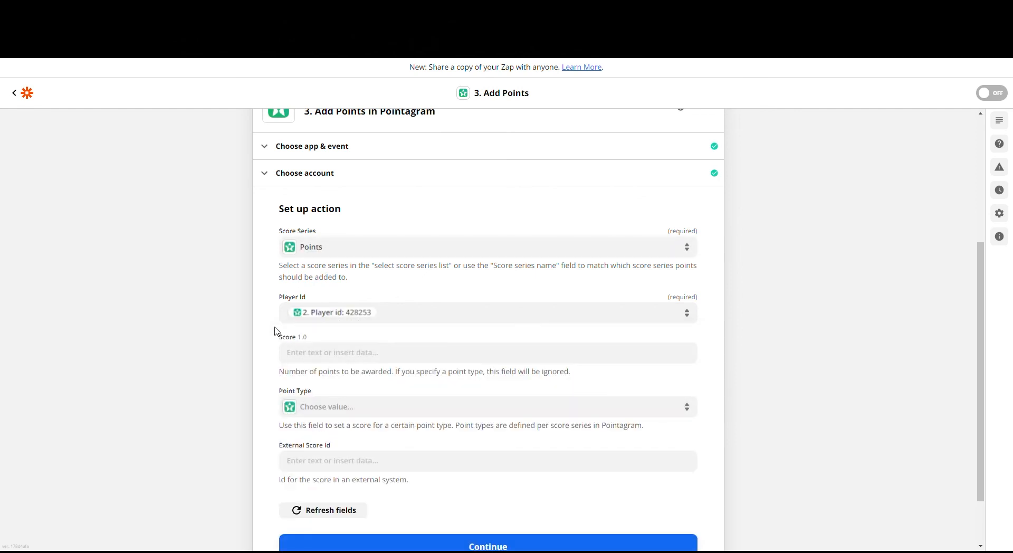
Map the Score of the Add Points action to the spreadsheet row's points field
left_click(329, 356)
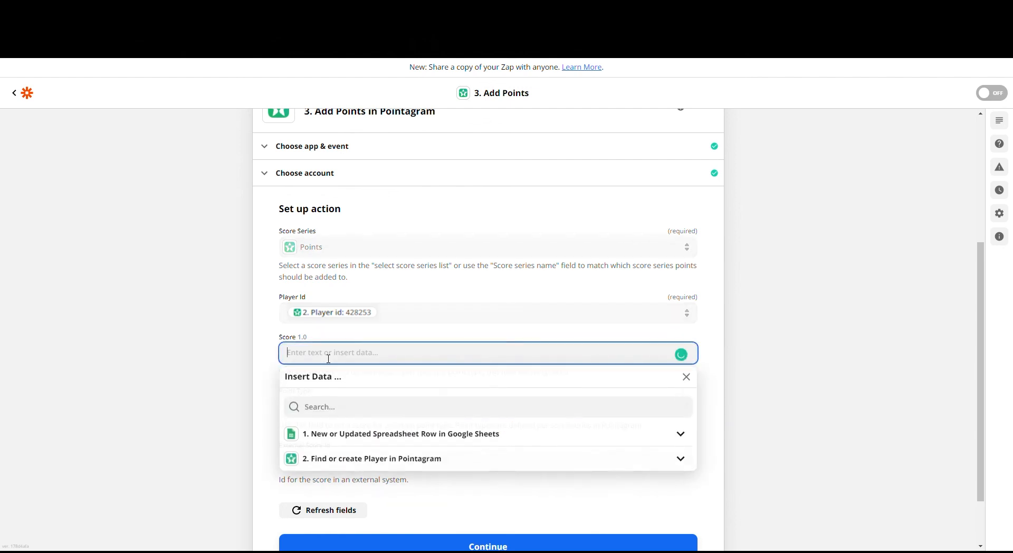
left_click(336, 442)
left_click(325, 513)
scroll(370, 491, "down", 1)
left_click(320, 460)
left_click(274, 328)
Map External Score Id to the spreadsheet row's source_score_id field
left_click(318, 391)
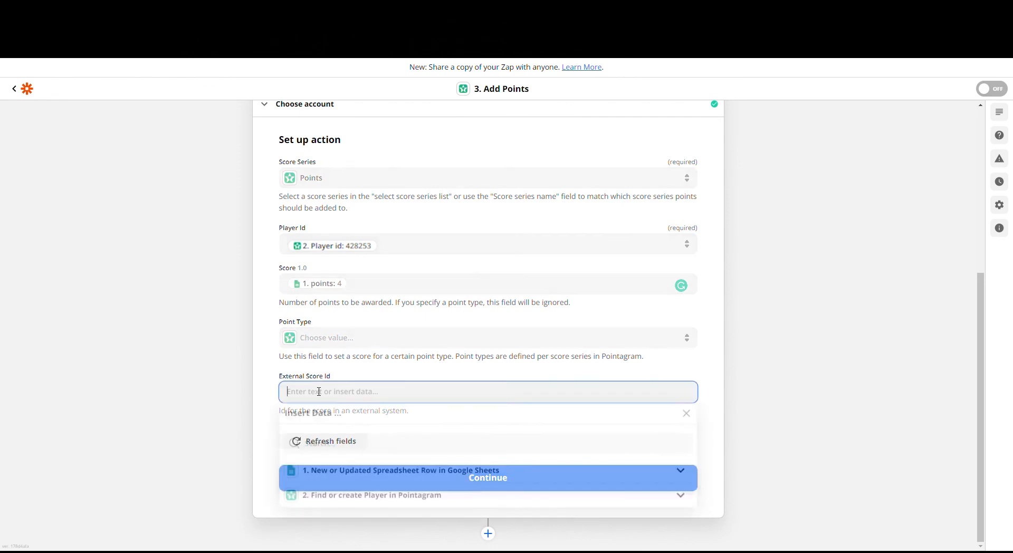
left_click(357, 478)
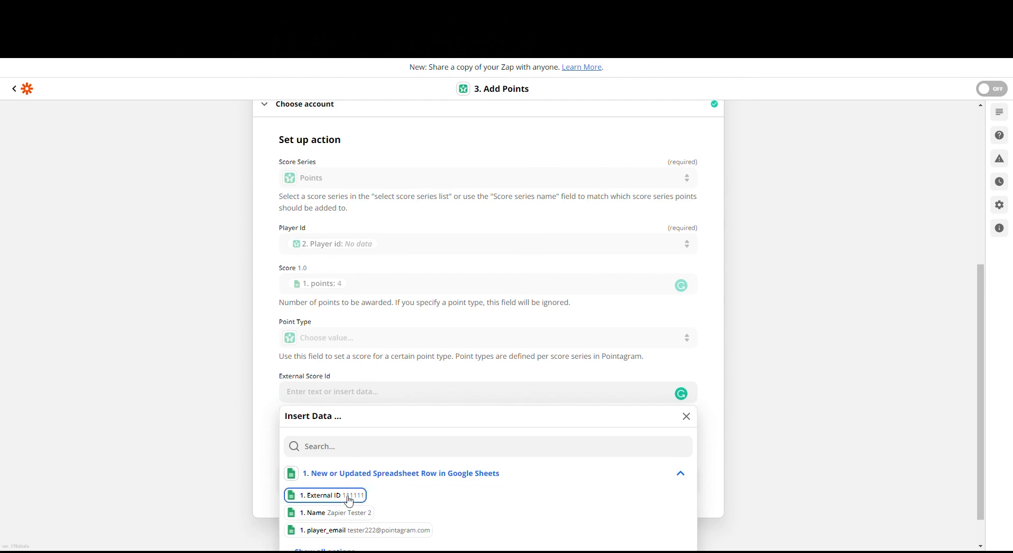
scroll(334, 503, "down", 1)
left_click(333, 515)
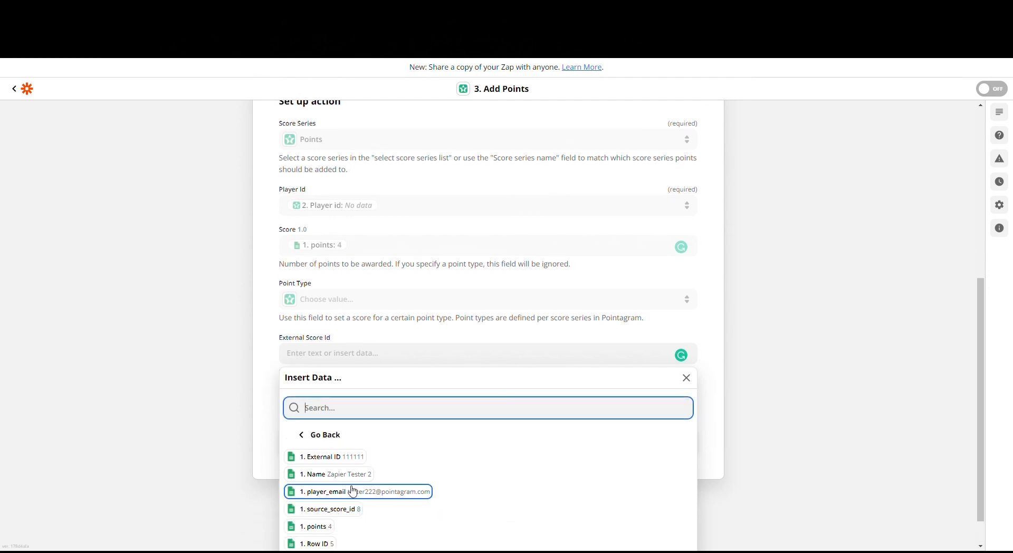
scroll(350, 489, "down", 1)
scroll(348, 491, "up", 1)
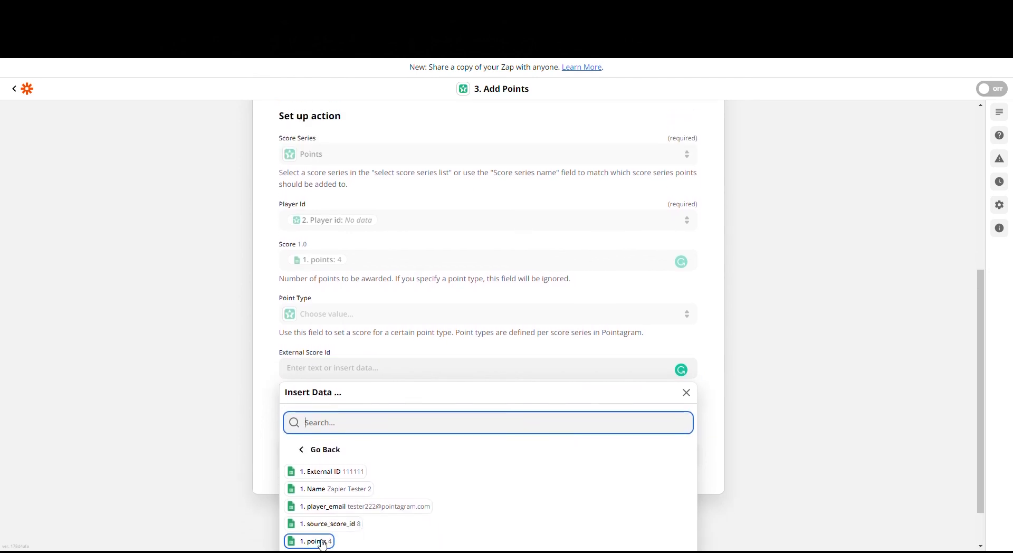
left_click(325, 523)
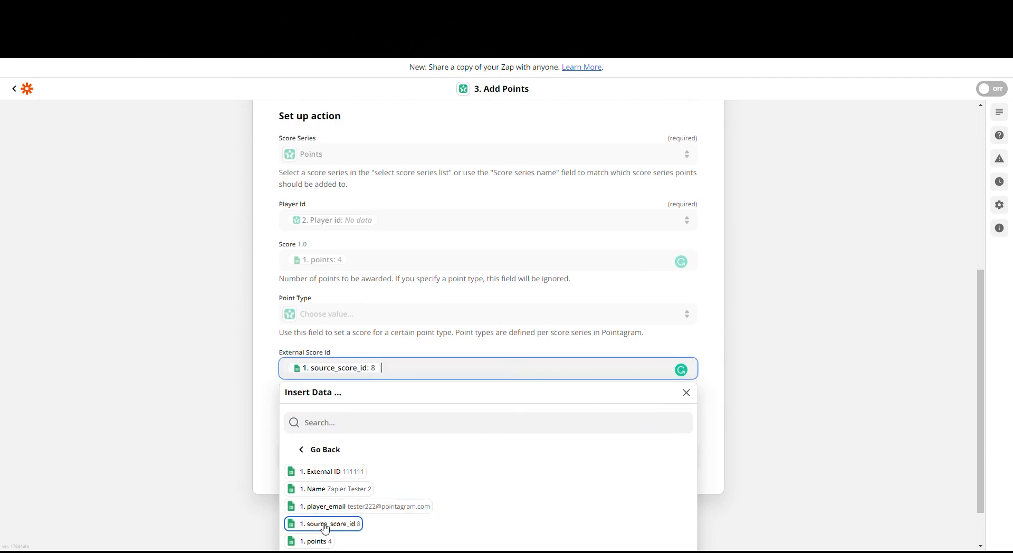
left_click(274, 407)
Finish and test the Add Points action, and check the newest score post in the Pointagram feed
left_click(358, 481)
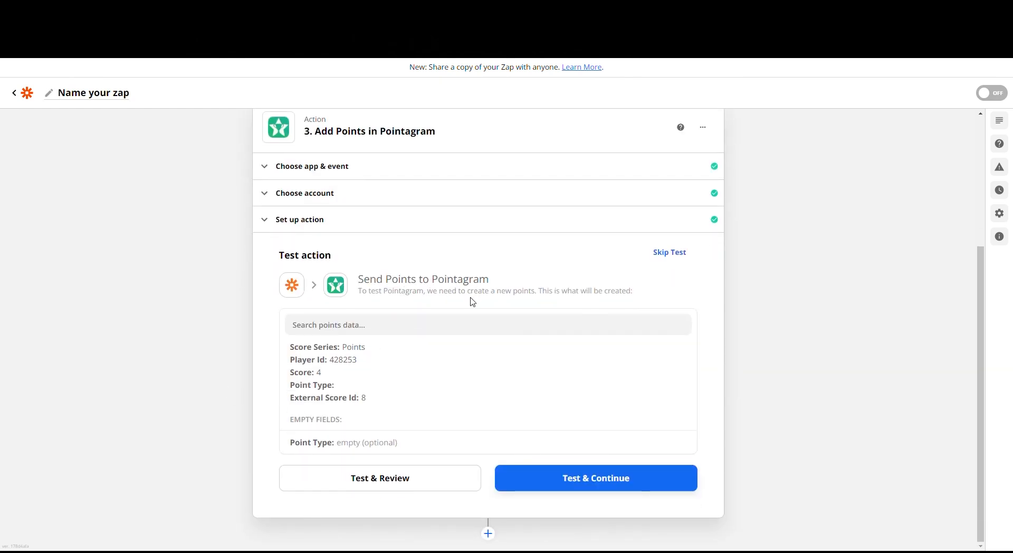
left_click(584, 479)
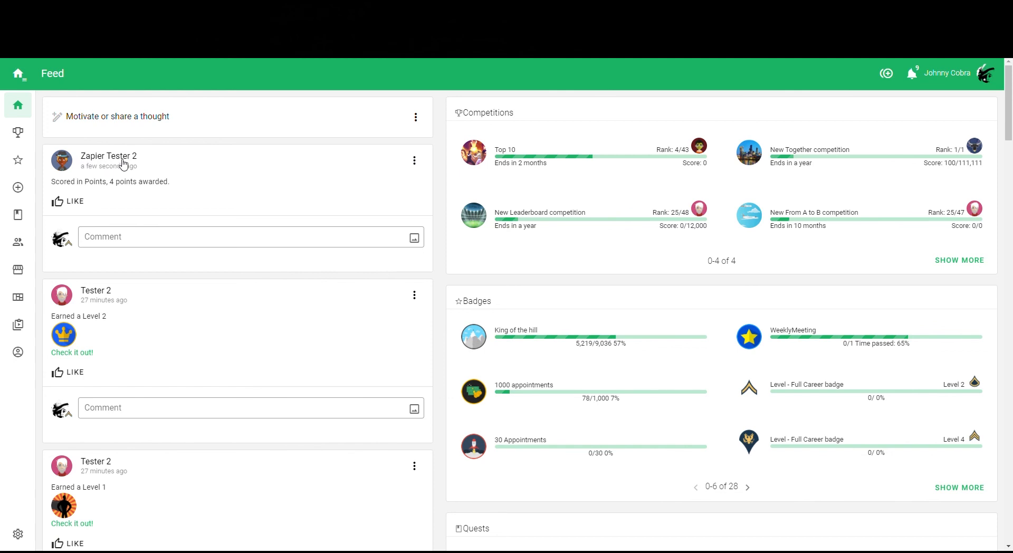
left_click_drag(110, 182, 164, 186)
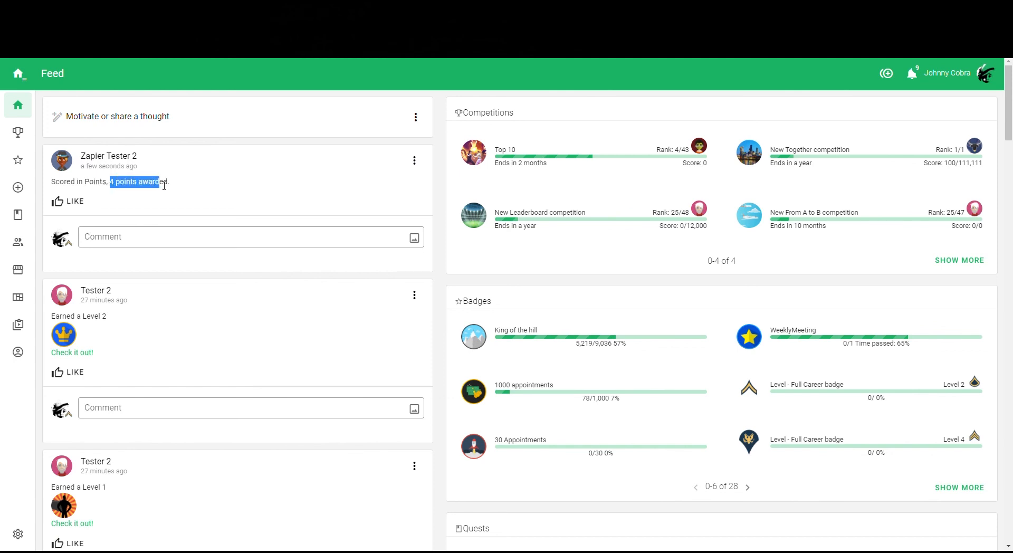